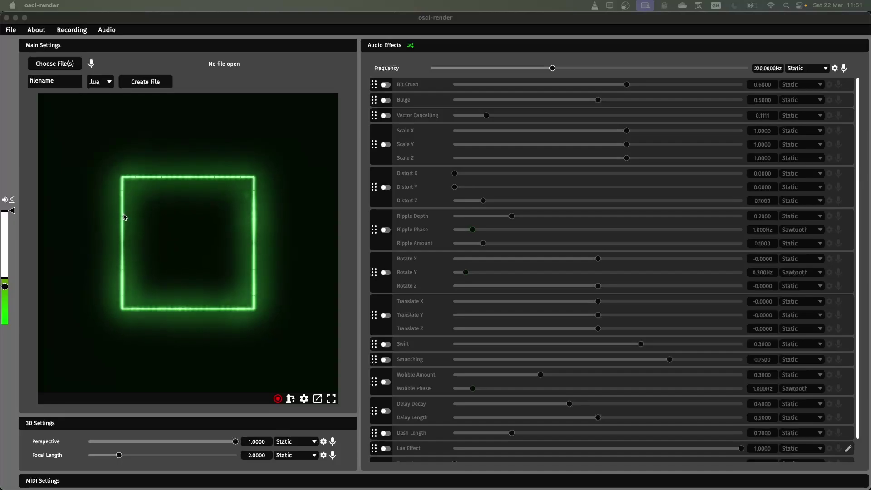
Step: In the audio settings, set the output device to none, then back to Studio 26c
{"action": "left_click", "coordinate": [107, 30]}
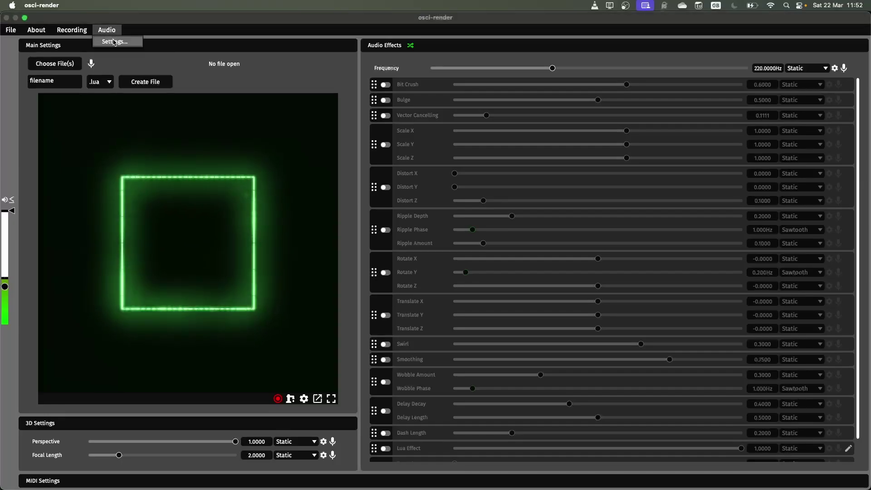
{"action": "left_click", "coordinate": [114, 41]}
{"action": "left_click", "coordinate": [477, 189]}
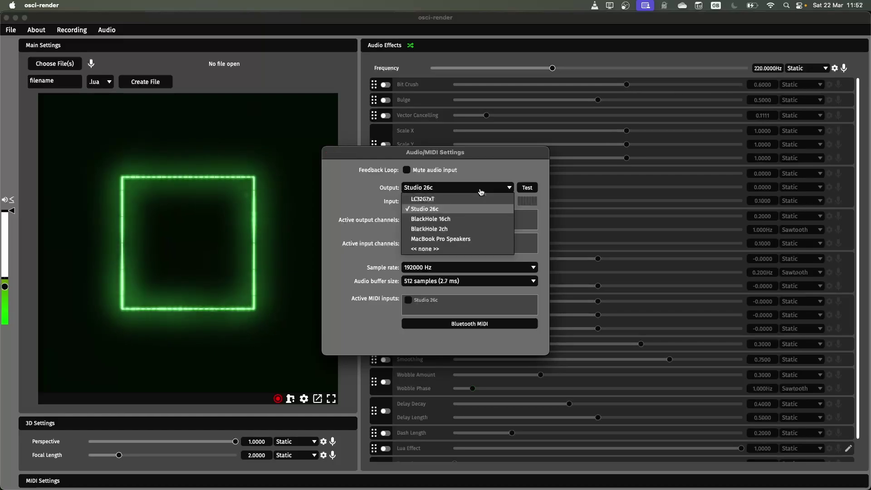
{"action": "left_click", "coordinate": [436, 249]}
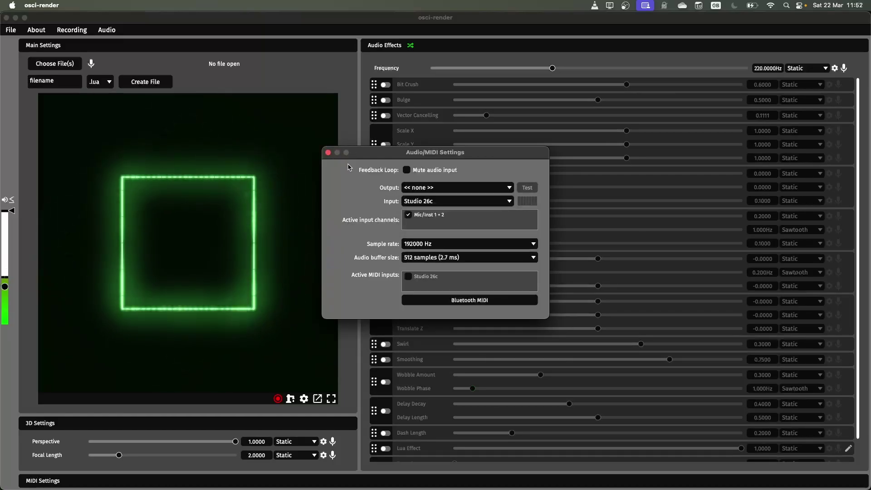
{"action": "left_click", "coordinate": [444, 189]}
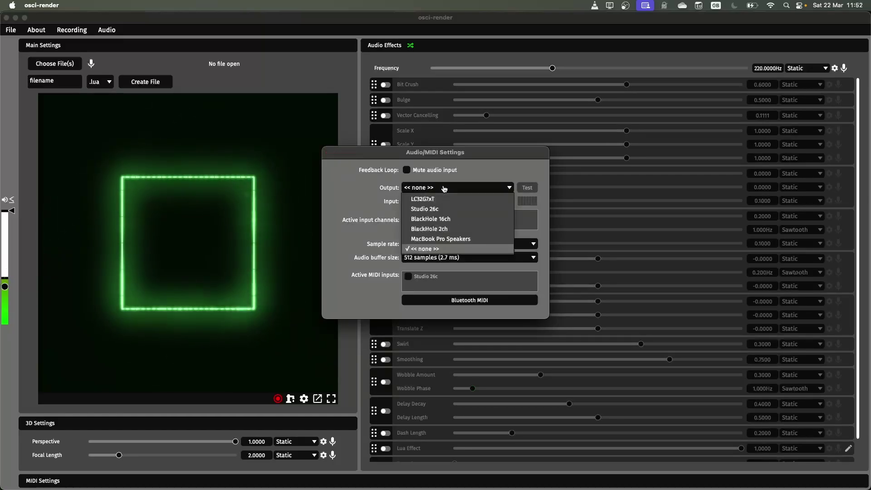
{"action": "left_click", "coordinate": [434, 210]}
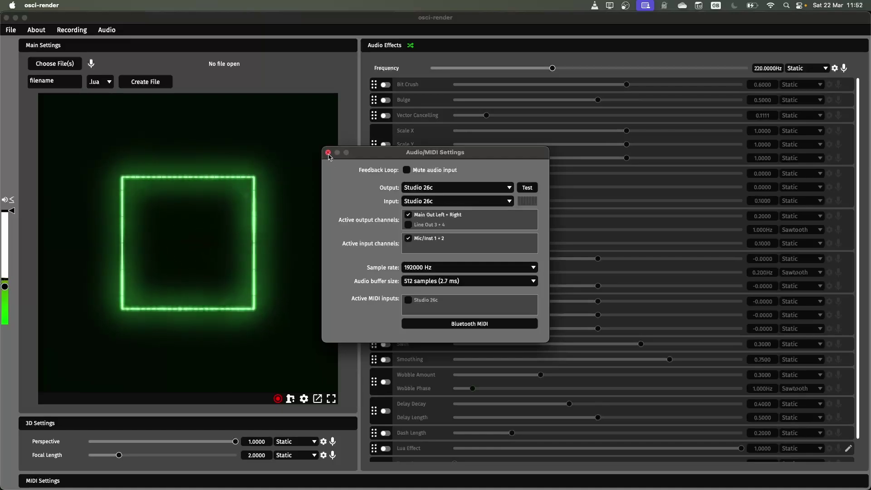
{"action": "left_click", "coordinate": [328, 153]}
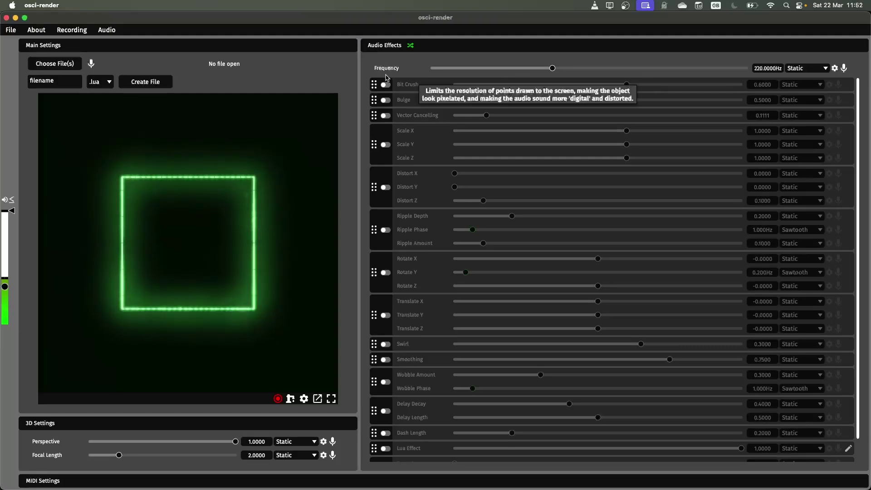
Step: Slow the drawing frequency way down, then raise it back to 225.8438 Hz
{"action": "left_click_drag", "start_coordinate": [552, 68], "coordinate": [452, 78]}
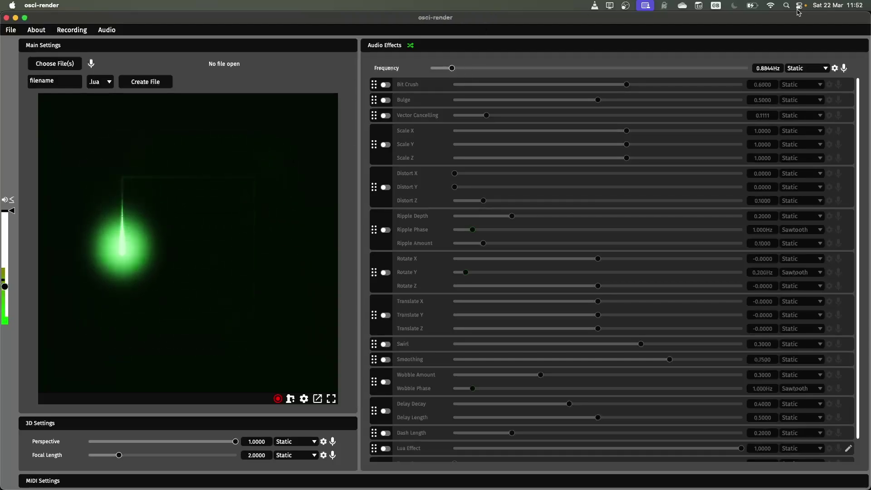
{"action": "left_click_drag", "start_coordinate": [451, 68], "coordinate": [554, 69]}
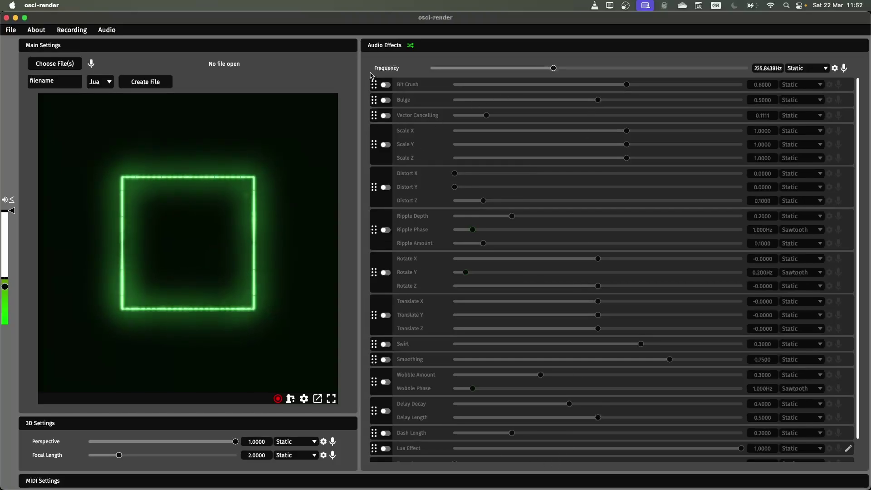
{"action": "scroll", "coordinate": [422, 232], "scroll_direction": "down", "scroll_amount": 1}
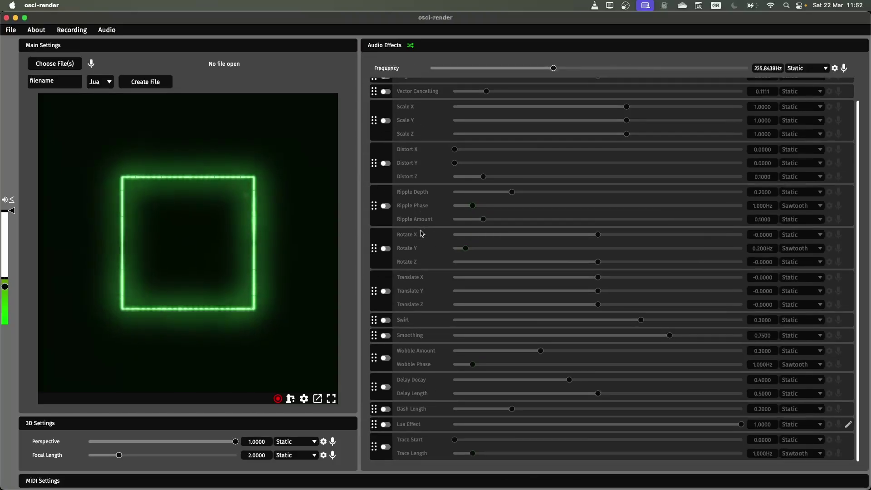
{"action": "scroll", "coordinate": [422, 233], "scroll_direction": "up", "scroll_amount": 1}
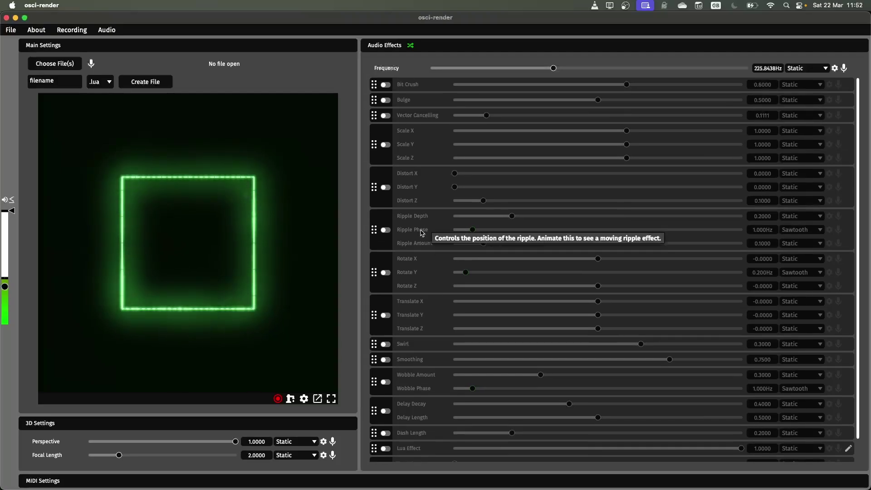
Step: Enable Bit Crush at 0.7251 and Ripple, and reorder Bit Crush to sit just above Ripple
{"action": "left_click", "coordinate": [386, 84]}
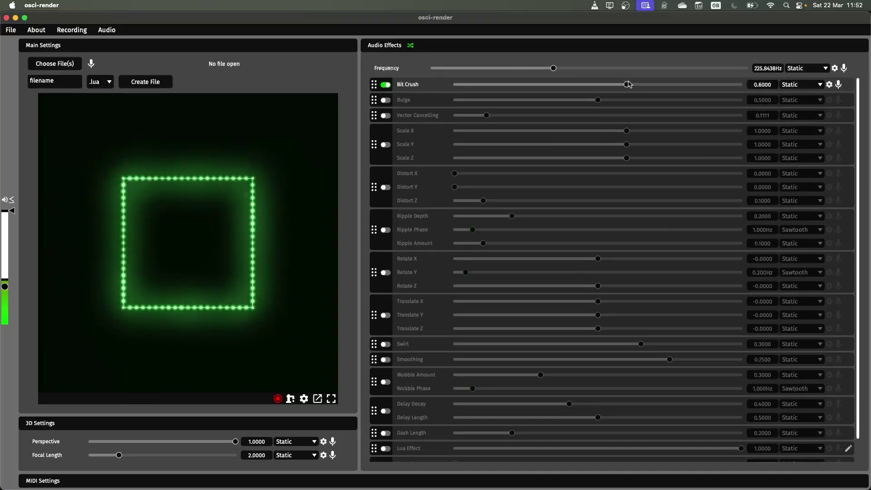
{"action": "left_click_drag", "start_coordinate": [626, 85], "coordinate": [662, 86]}
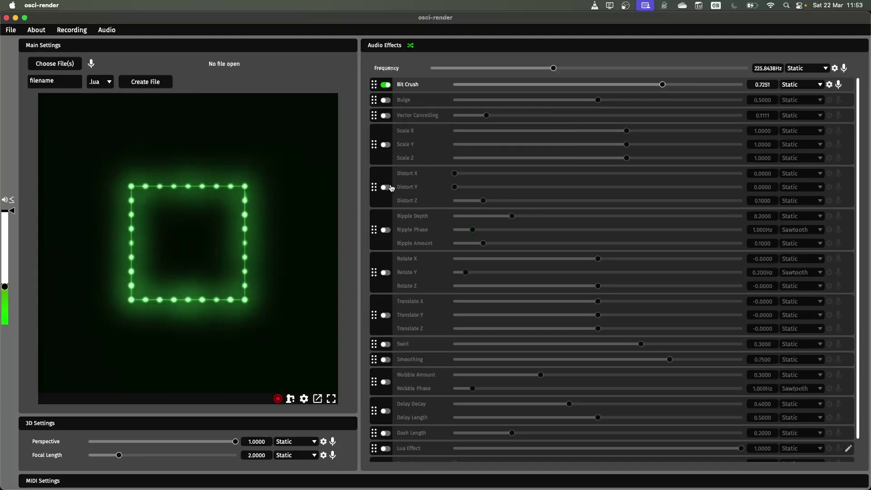
{"action": "left_click", "coordinate": [386, 230]}
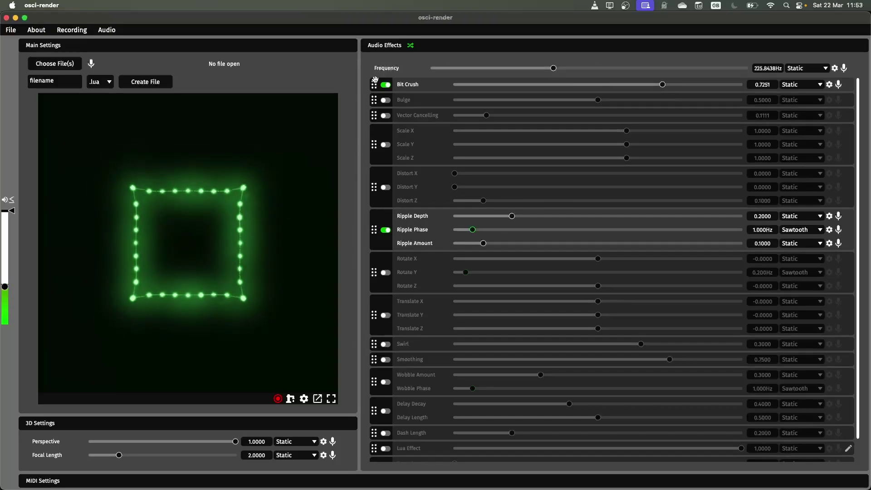
{"action": "left_click_drag", "start_coordinate": [375, 80], "coordinate": [386, 251]}
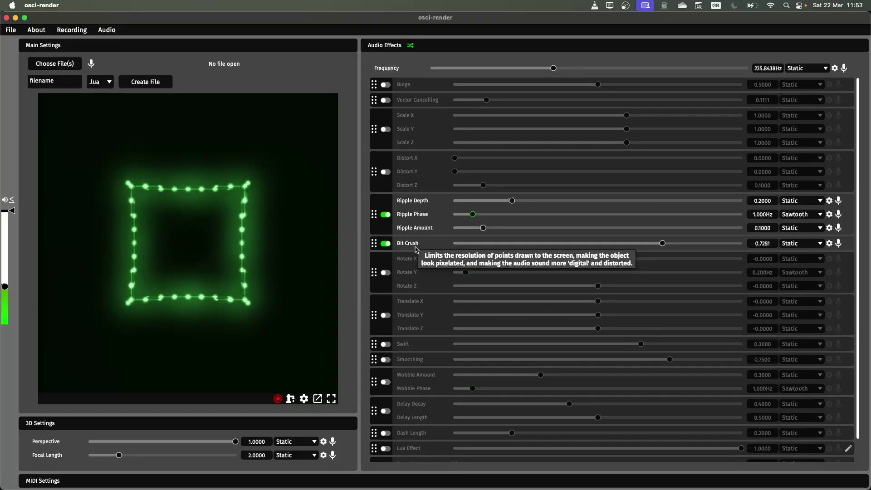
{"action": "left_click_drag", "start_coordinate": [374, 243], "coordinate": [376, 198]}
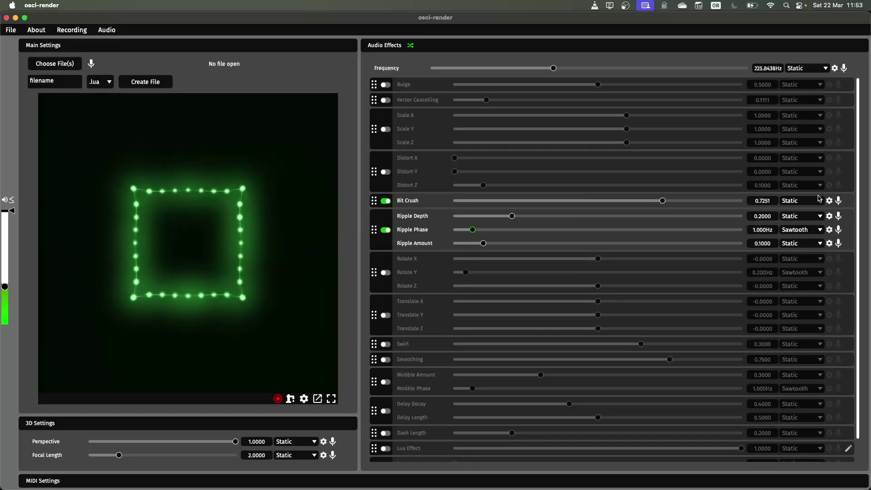
Step: Keep Ripple Phase on its sawtooth animation and change its animation speed
{"action": "left_click", "coordinate": [816, 232]}
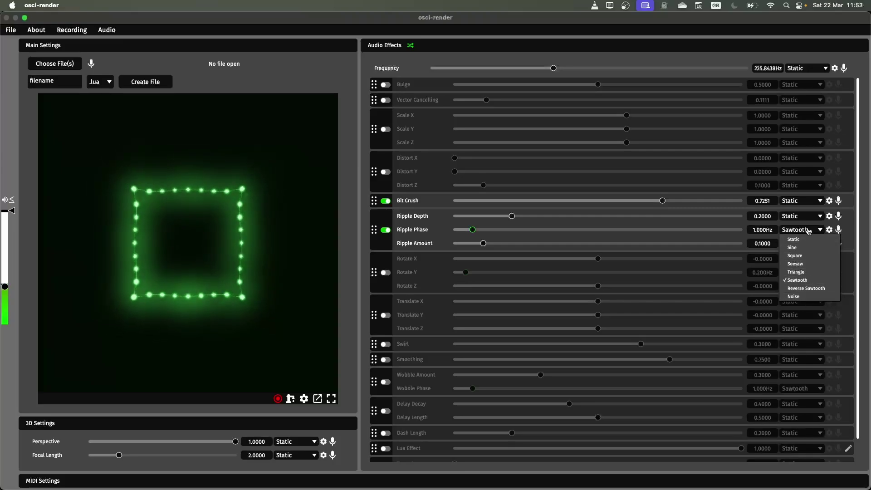
{"action": "left_click", "coordinate": [807, 232]}
{"action": "left_click", "coordinate": [807, 231]}
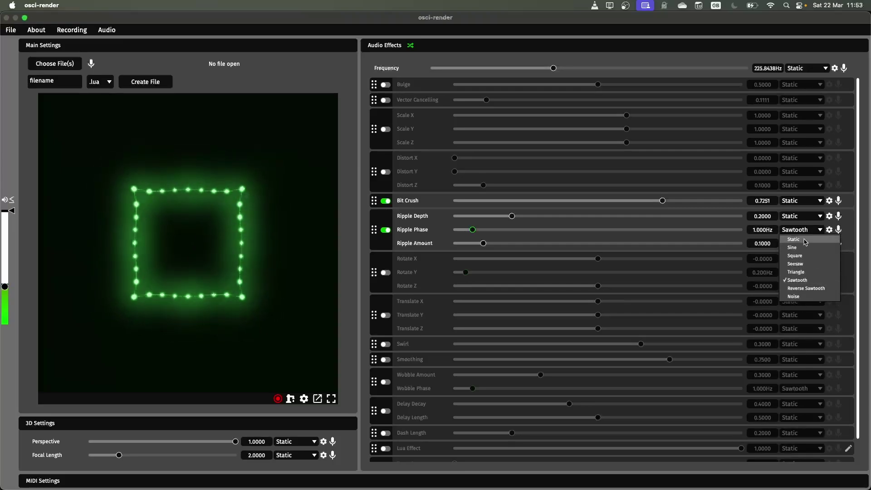
{"action": "left_click", "coordinate": [811, 229]}
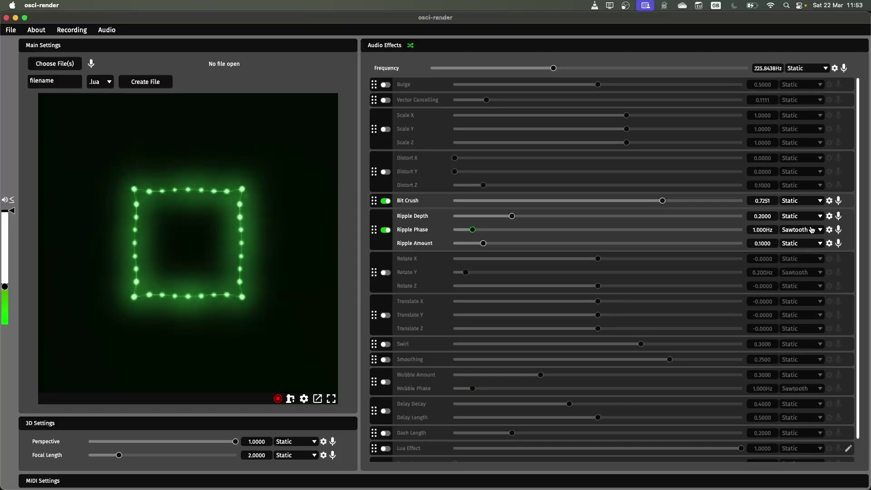
{"action": "left_click", "coordinate": [804, 230]}
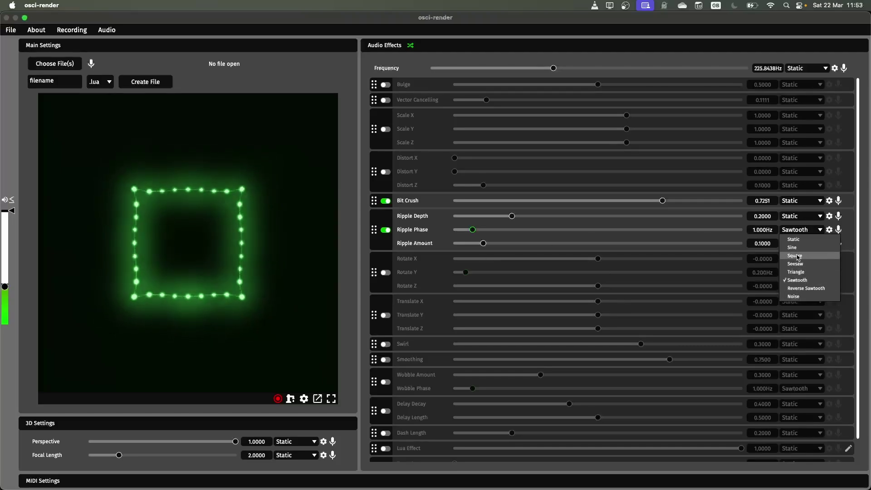
{"action": "left_click", "coordinate": [806, 231]}
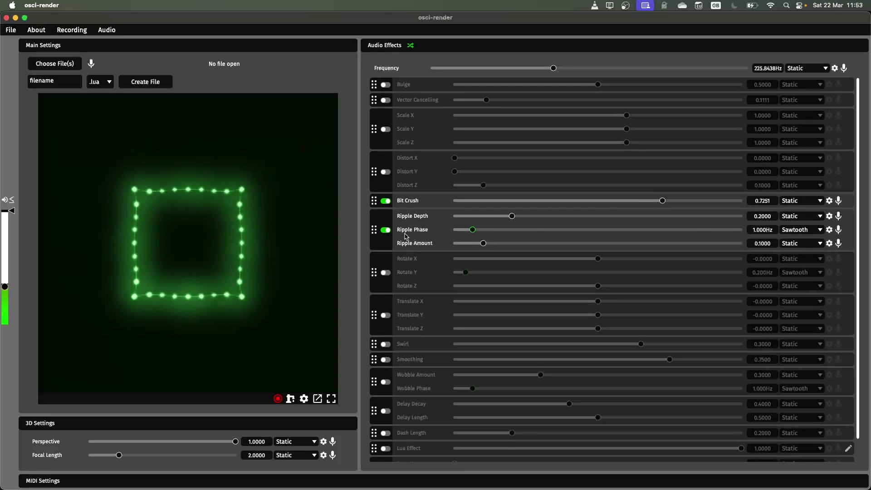
{"action": "mouse_move", "coordinate": [418, 228]}
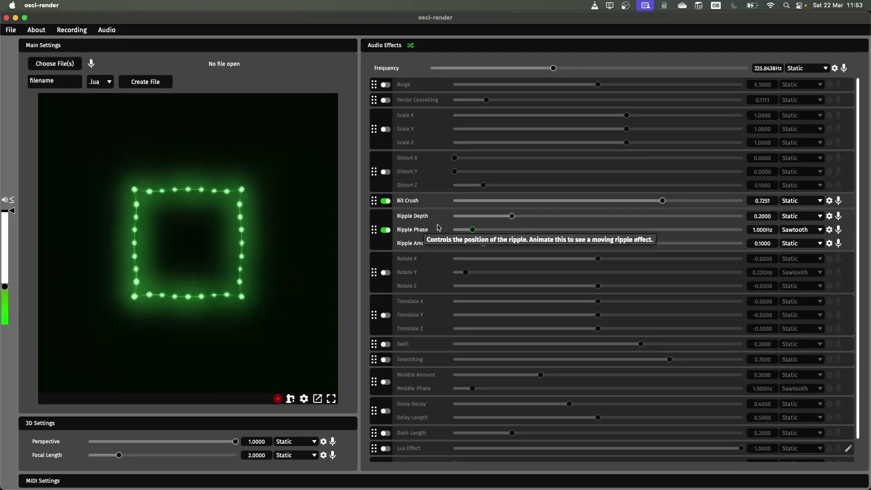
{"action": "mouse_move", "coordinate": [473, 231]}
{"action": "left_mouse_down"}
{"action": "mouse_move", "coordinate": [498, 232]}
{"action": "mouse_move", "coordinate": [462, 234]}
{"action": "mouse_move", "coordinate": [482, 234]}
{"action": "mouse_move", "coordinate": [473, 235]}
{"action": "left_mouse_up"}
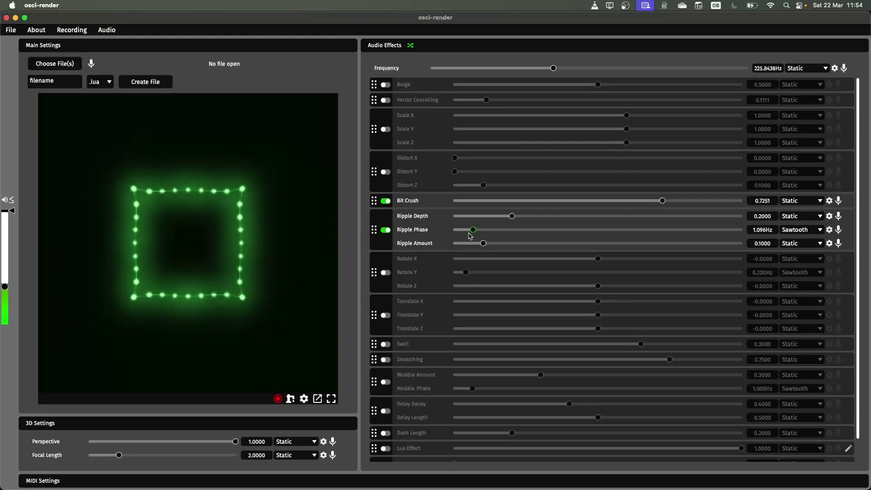
Step: Make Ripple Phase static at its minimum to round the square, then restore sawtooth animation
{"action": "left_click", "coordinate": [794, 234]}
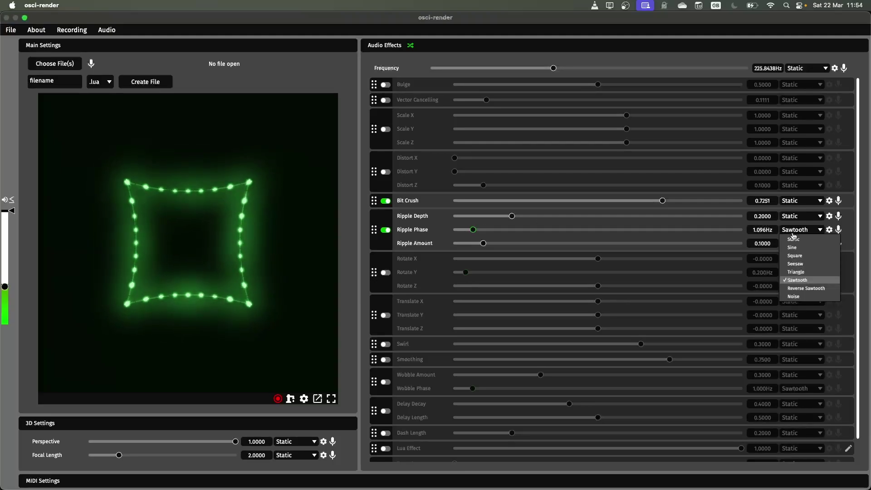
{"action": "left_click", "coordinate": [793, 240]}
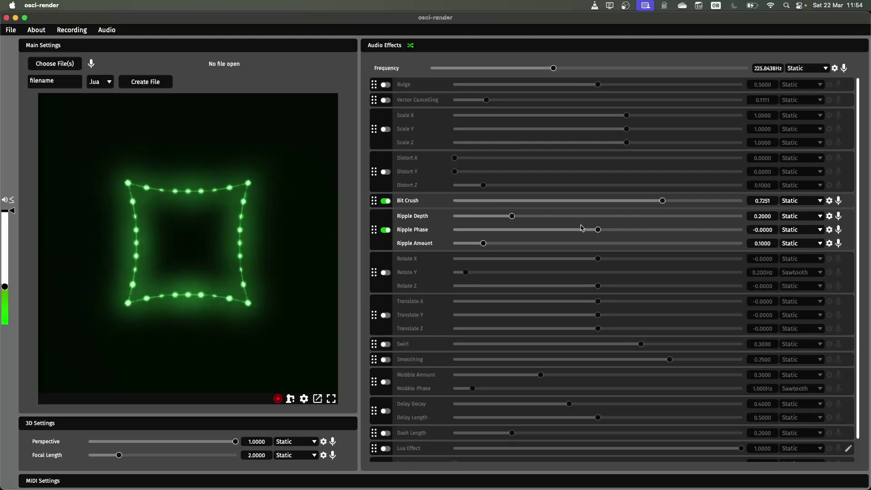
{"action": "left_click_drag", "start_coordinate": [597, 229], "coordinate": [484, 229]}
{"action": "left_click", "coordinate": [801, 230]}
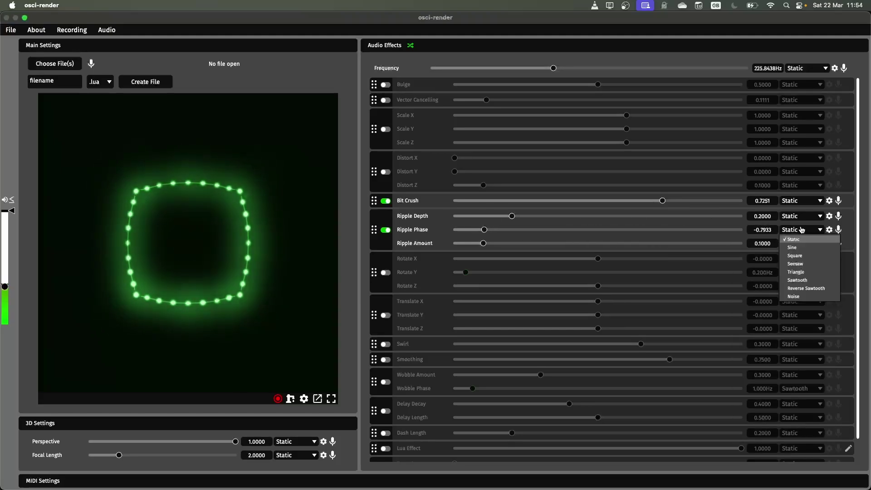
{"action": "left_click", "coordinate": [797, 280]}
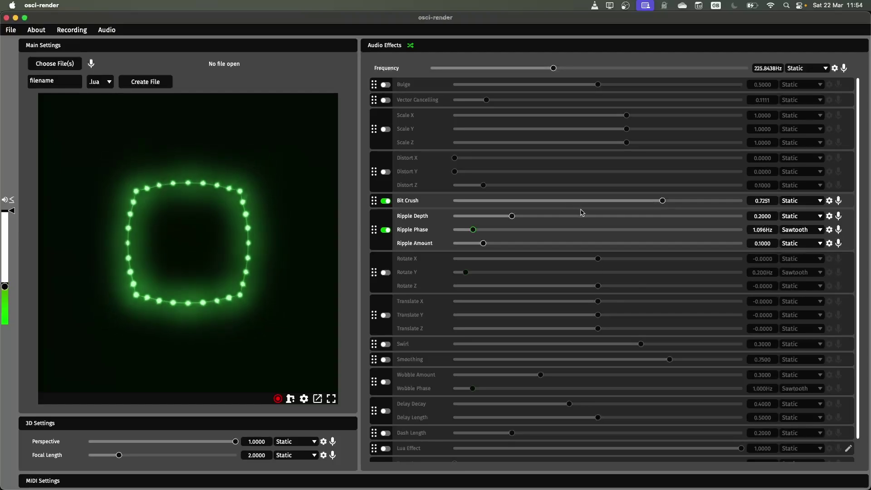
Step: Animate Bit Crush with a triangle wave at 19.919 Hz
{"action": "left_click", "coordinate": [807, 201]}
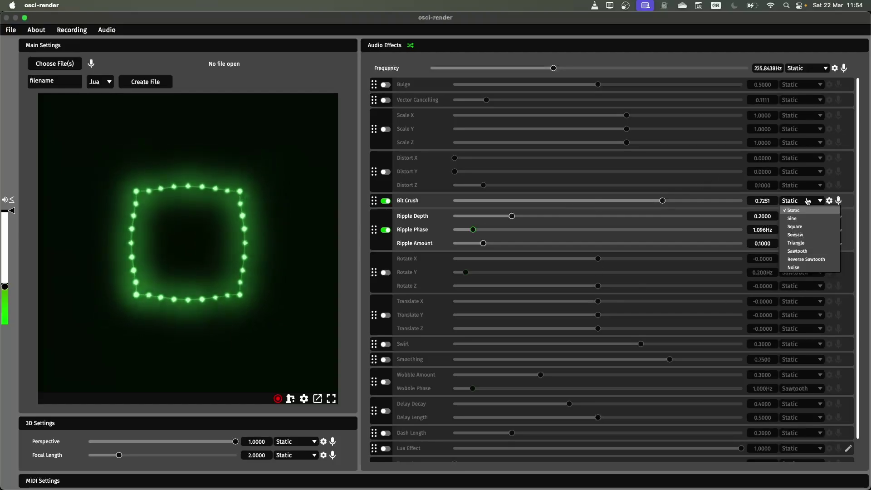
{"action": "left_click", "coordinate": [800, 243]}
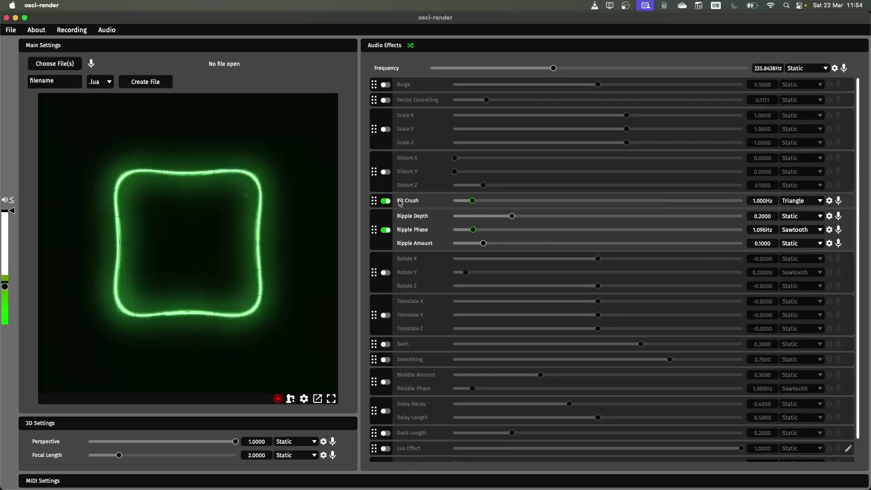
{"action": "left_click_drag", "start_coordinate": [473, 201], "coordinate": [528, 205]}
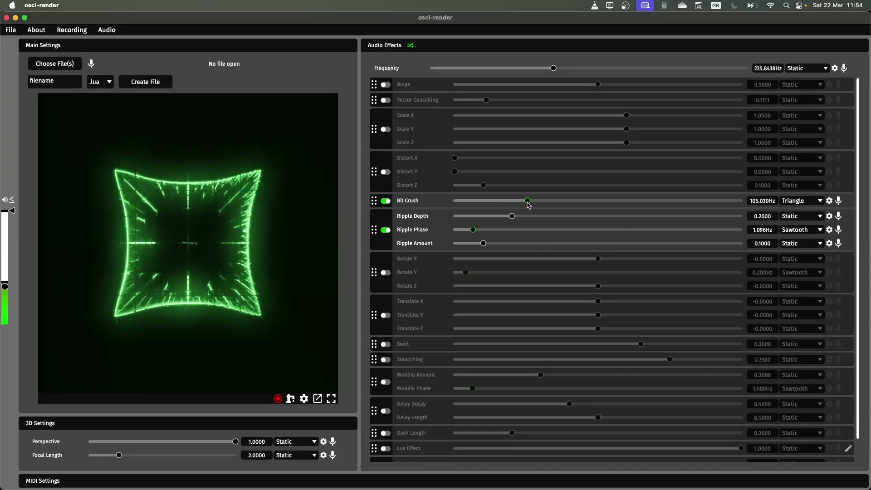
Step: Toggle Ripple off and on, and switch Bit Crush's mode to Sine, then Static
{"action": "left_click", "coordinate": [386, 230]}
{"action": "left_click", "coordinate": [386, 230]}
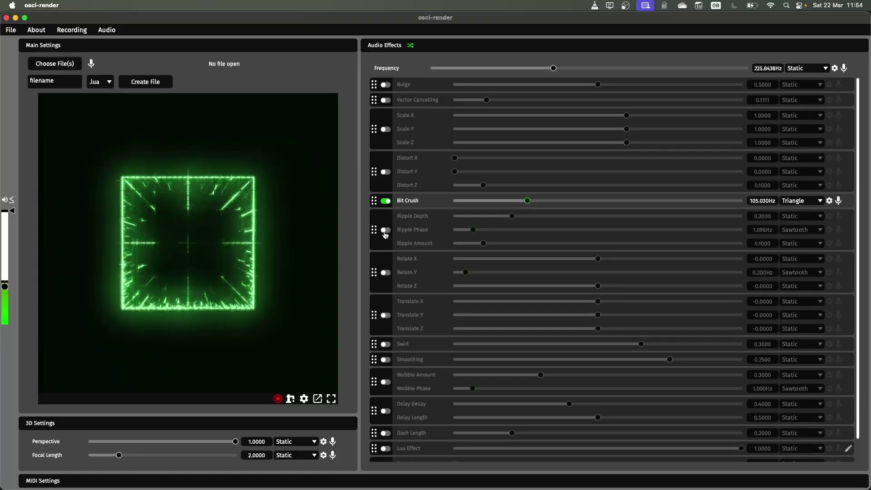
{"action": "left_click", "coordinate": [801, 205]}
{"action": "left_click", "coordinate": [796, 221]}
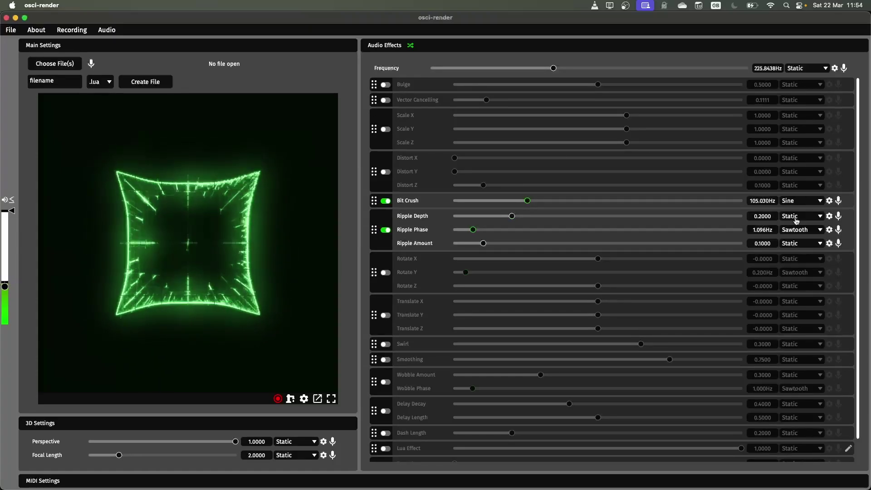
{"action": "left_click", "coordinate": [802, 201]}
{"action": "left_click", "coordinate": [797, 211]}
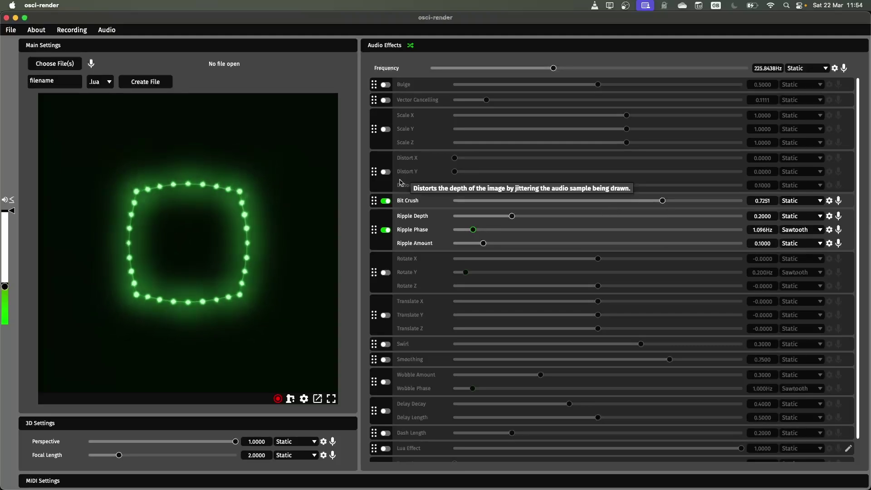
Step: Switch off Ripple and Bit Crush, enable Scale and drag Scale Y to stretch the square
{"action": "left_click", "coordinate": [385, 230]}
{"action": "left_click", "coordinate": [385, 200]}
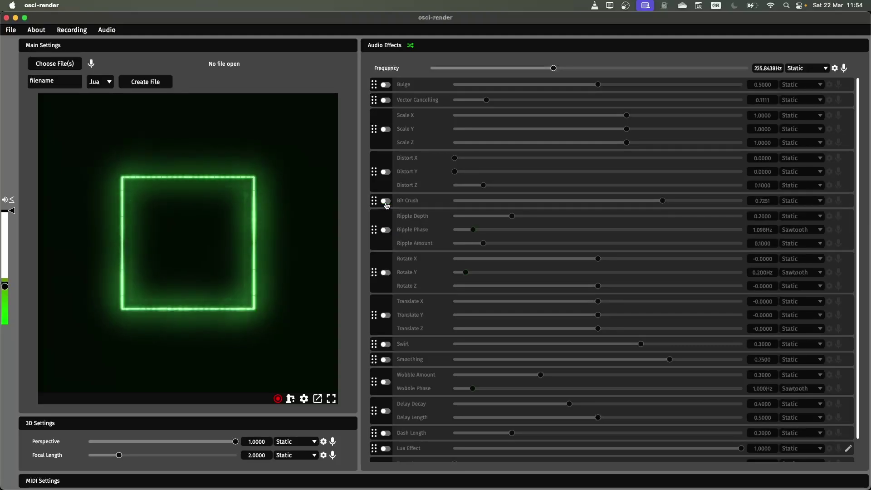
{"action": "left_click", "coordinate": [385, 130]}
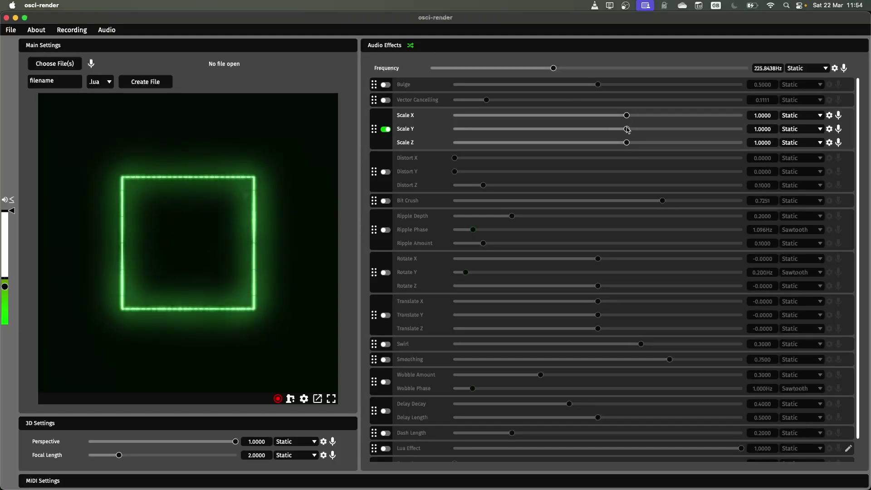
{"action": "left_click_drag", "start_coordinate": [627, 129], "coordinate": [584, 130]}
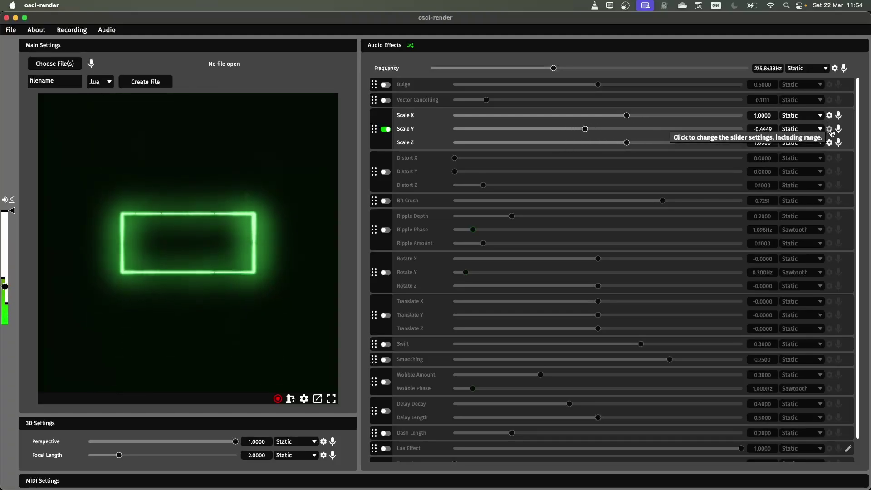
Step: Try a sine animation on Scale Y, then return it to static at 1.4899
{"action": "left_click", "coordinate": [802, 129]}
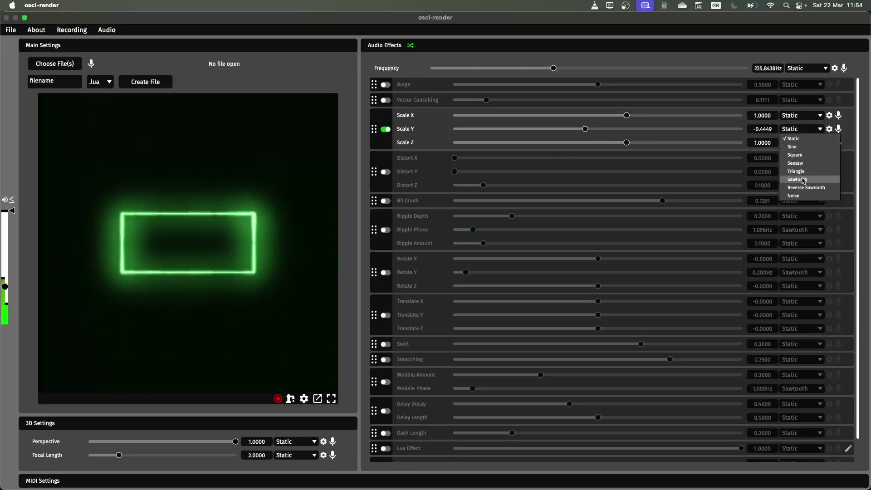
{"action": "left_click", "coordinate": [801, 148]}
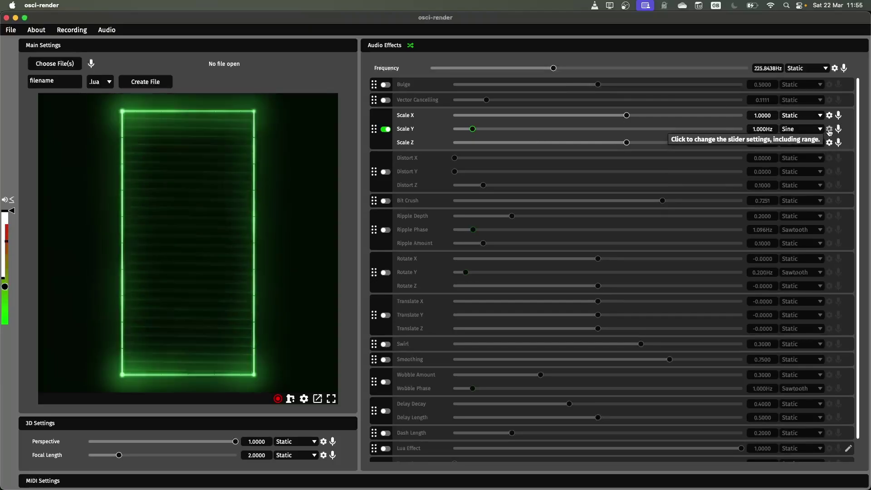
{"action": "left_click", "coordinate": [795, 130]}
{"action": "left_click", "coordinate": [792, 143]}
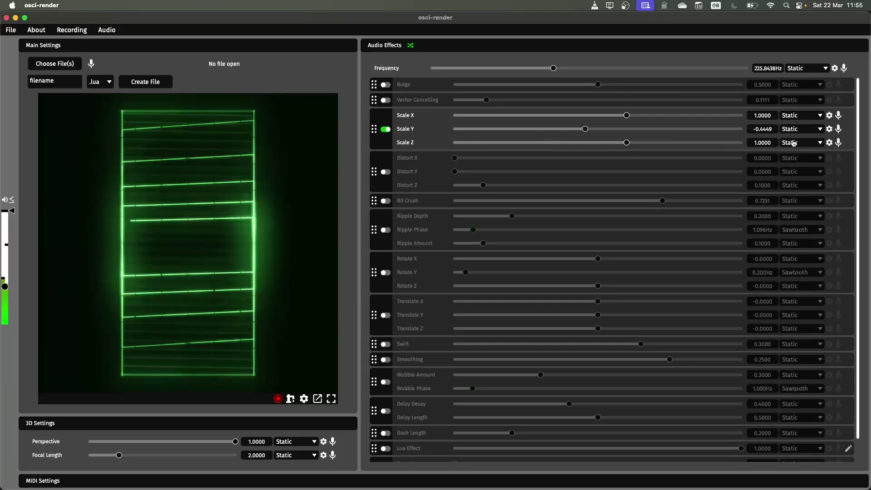
{"action": "left_click_drag", "start_coordinate": [585, 130], "coordinate": [641, 132]}
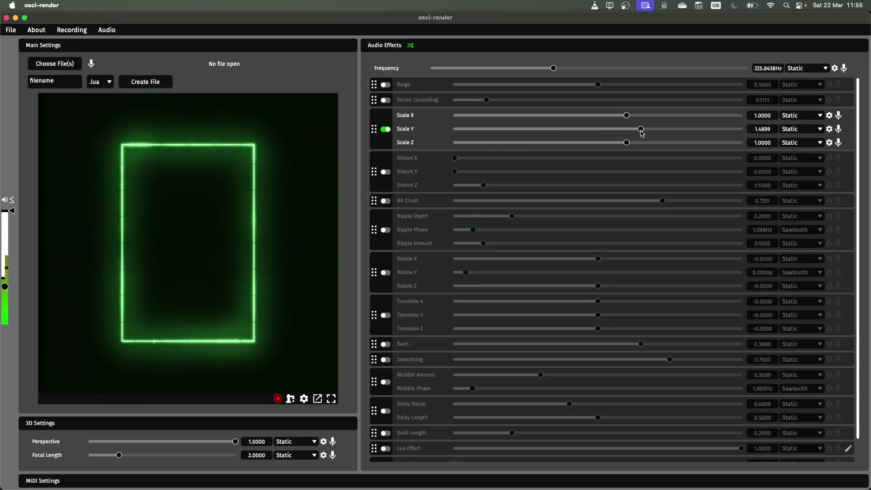
Step: Set Scale Y's slider range to Min -2 and Max 2
{"action": "left_click", "coordinate": [829, 130]}
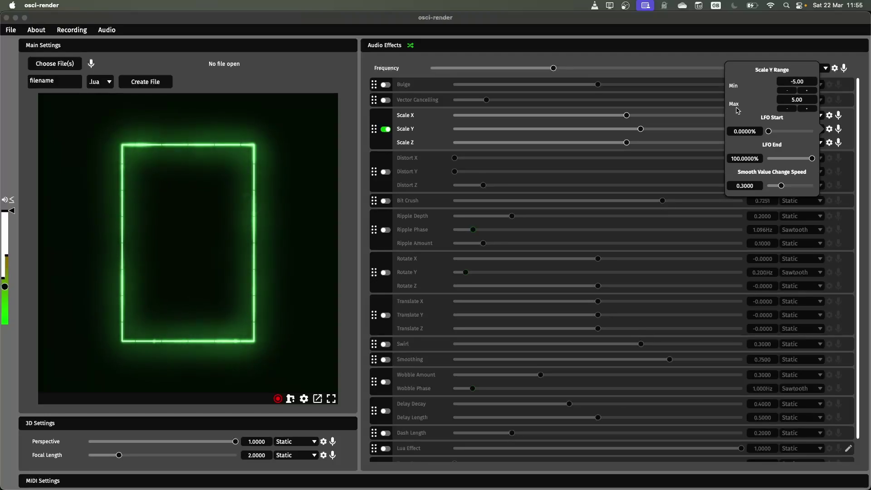
{"action": "left_click", "coordinate": [795, 82]}
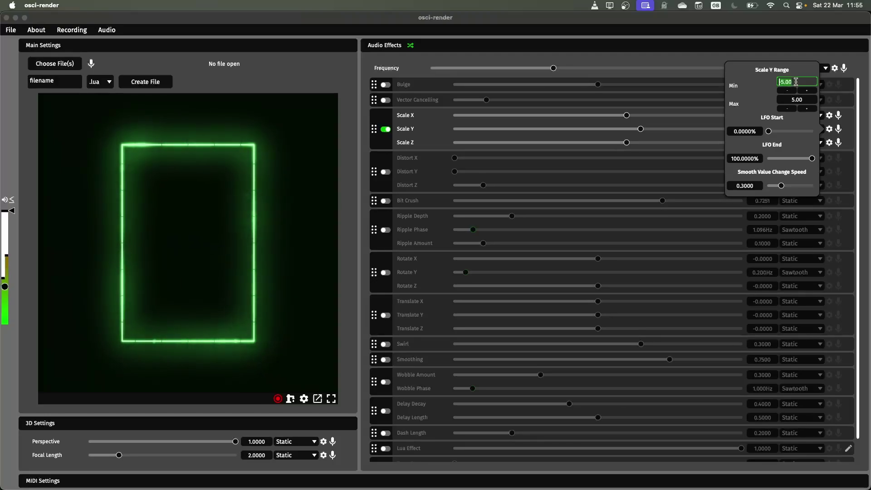
{"action": "type", "text": "-2"}
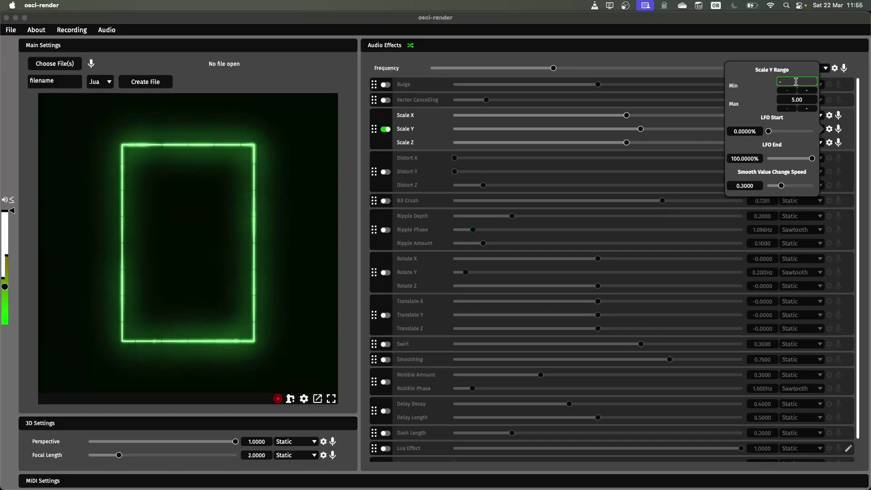
{"action": "left_click", "coordinate": [796, 100]}
{"action": "type", "text": "2"}
{"action": "key", "text": "Return"}
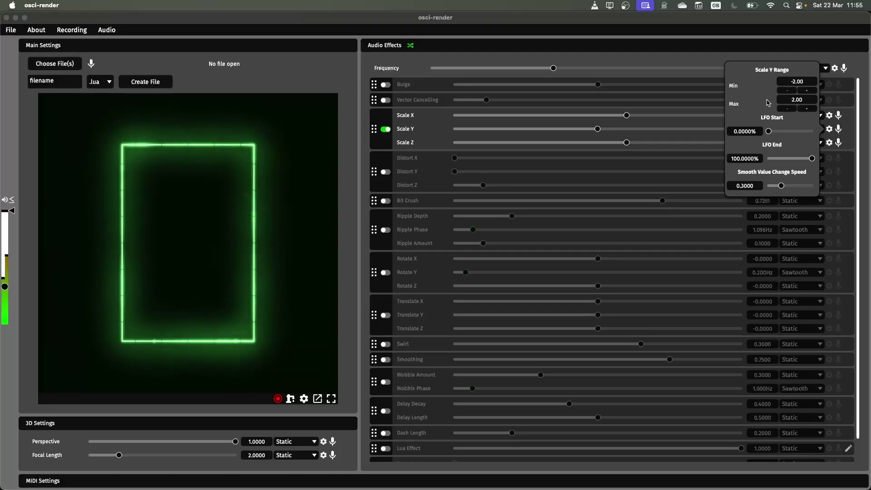
Step: Adjust Scale Y within the new range and animate it as a 1.000 Hz sine
{"action": "left_click_drag", "start_coordinate": [691, 128], "coordinate": [584, 130]}
{"action": "left_click", "coordinate": [802, 129]}
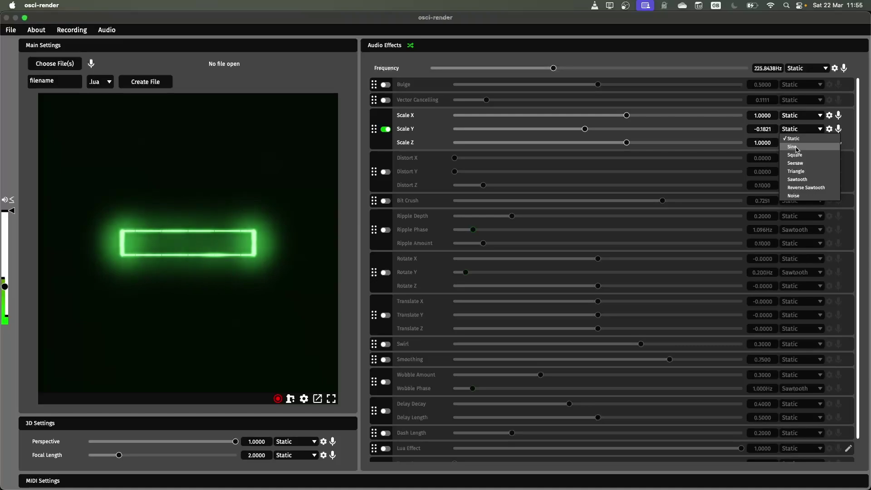
{"action": "left_click", "coordinate": [796, 147]}
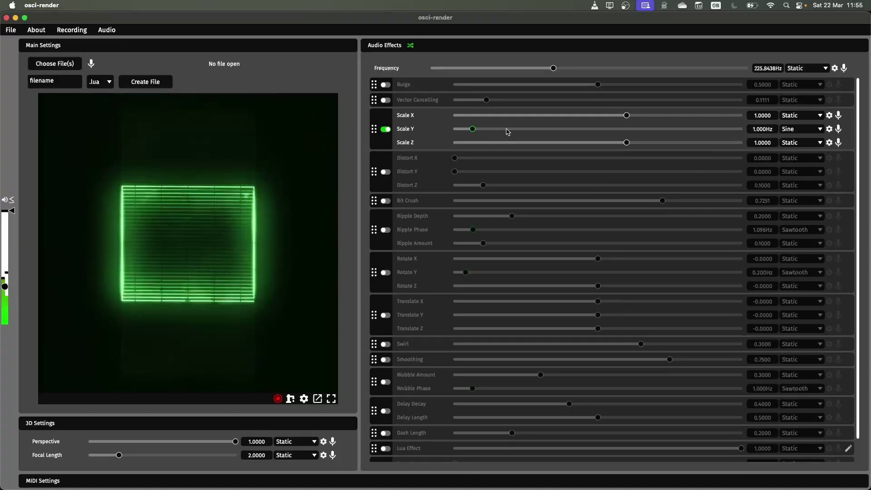
Step: Turn off Scale, try Swirl at -0.1772, then switch Swirl off
{"action": "left_click", "coordinate": [385, 130]}
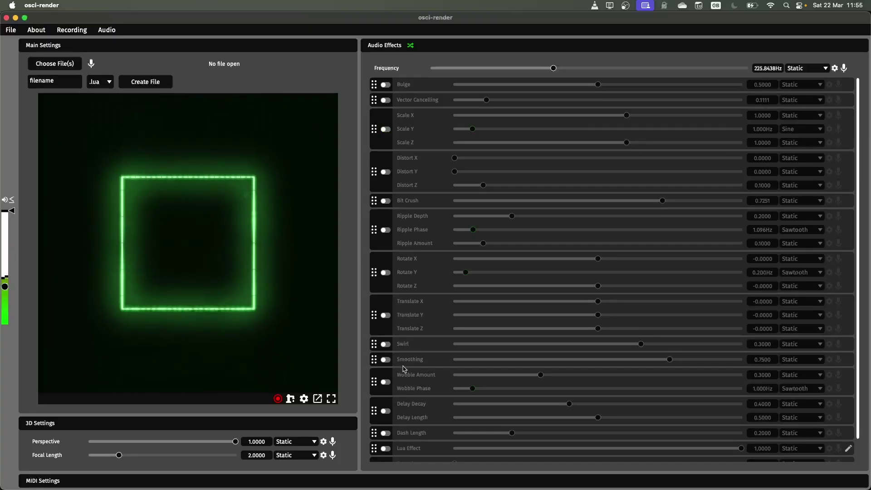
{"action": "left_click", "coordinate": [385, 345]}
{"action": "left_click_drag", "start_coordinate": [640, 344], "coordinate": [572, 345]}
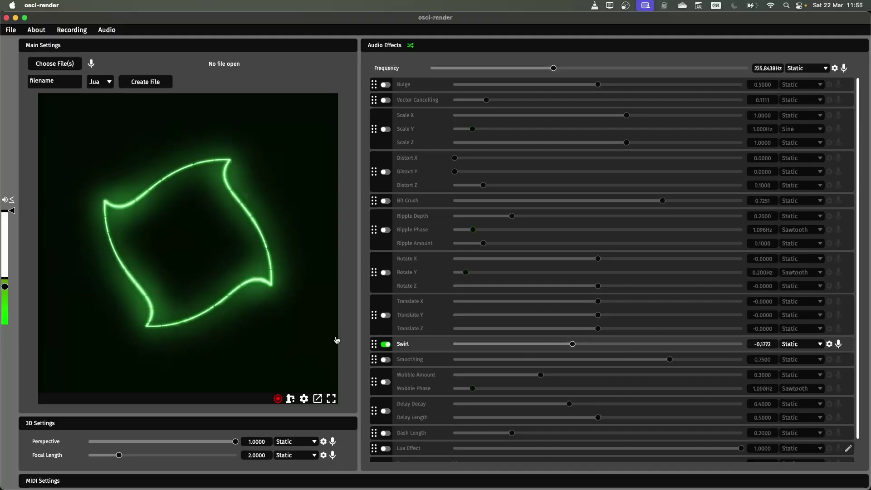
{"action": "left_click", "coordinate": [385, 344]}
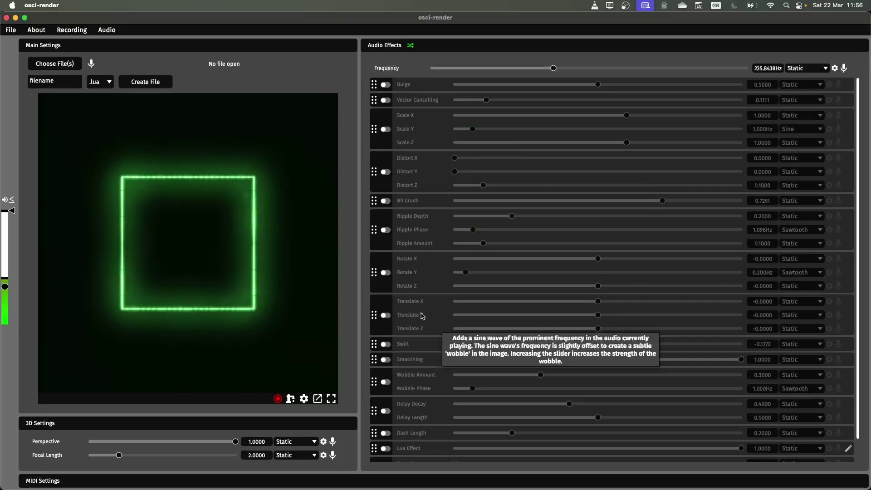
{"action": "scroll", "coordinate": [430, 306], "scroll_direction": "down", "scroll_amount": 2}
{"action": "scroll", "coordinate": [431, 306], "scroll_direction": "up", "scroll_amount": 2}
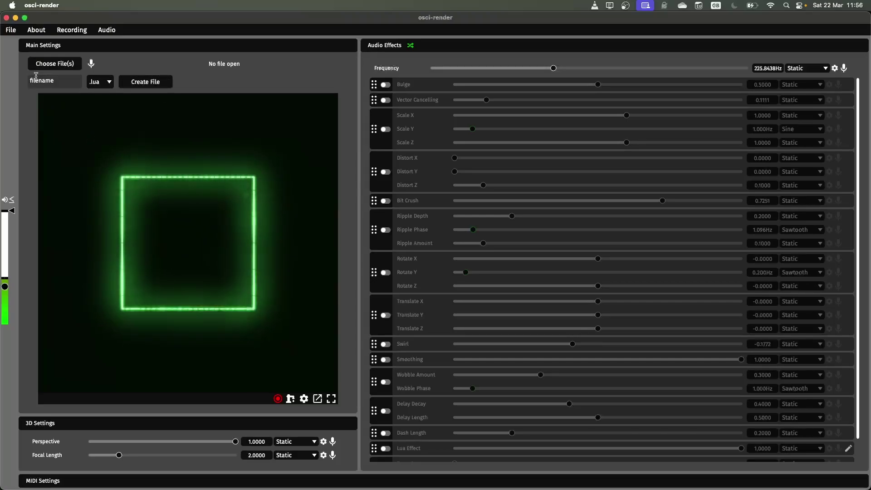
Step: Load dodecahedron.obj from the tutorials folder via Choose File(s)
{"action": "left_click", "coordinate": [58, 65]}
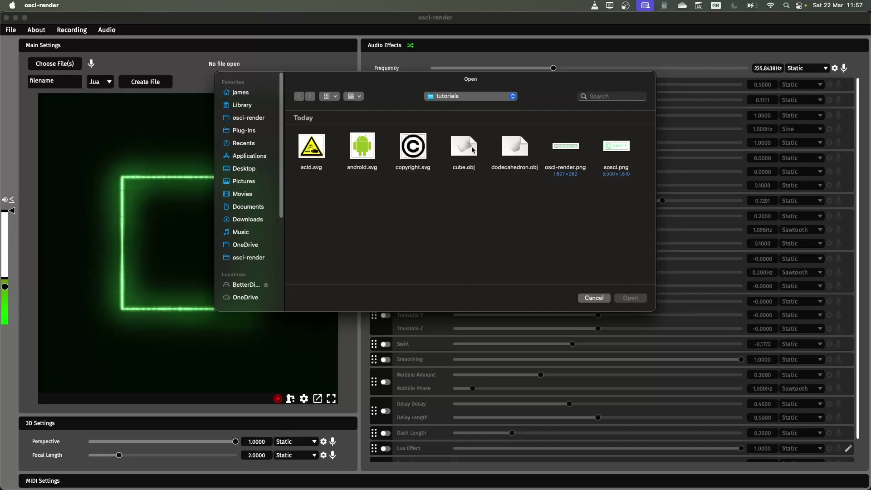
{"action": "double_click", "coordinate": [510, 155]}
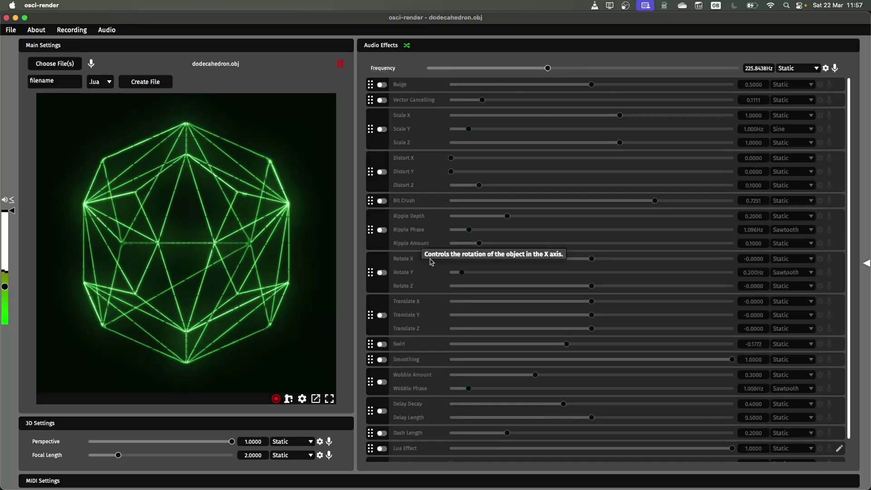
Step: Try Ripple, Rotate (Z at -0.0309) and Bit Crush on the dodecahedron, switching each off again
{"action": "left_click", "coordinate": [381, 230]}
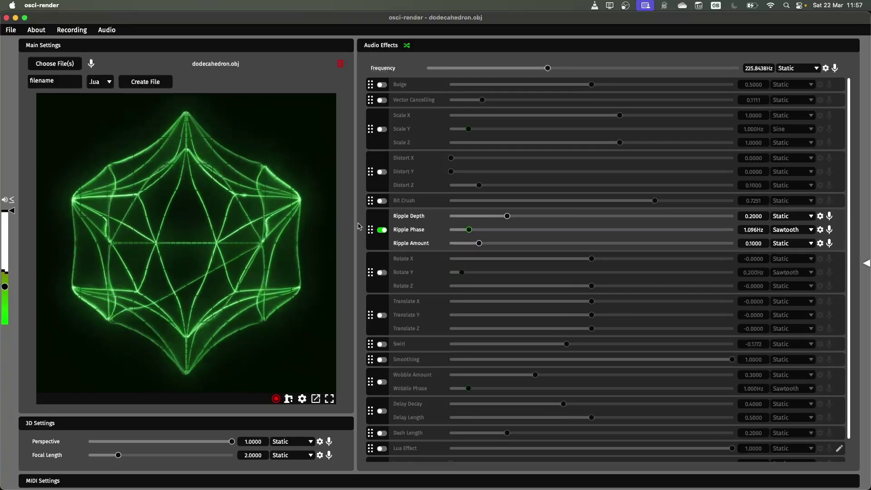
{"action": "left_click", "coordinate": [382, 230]}
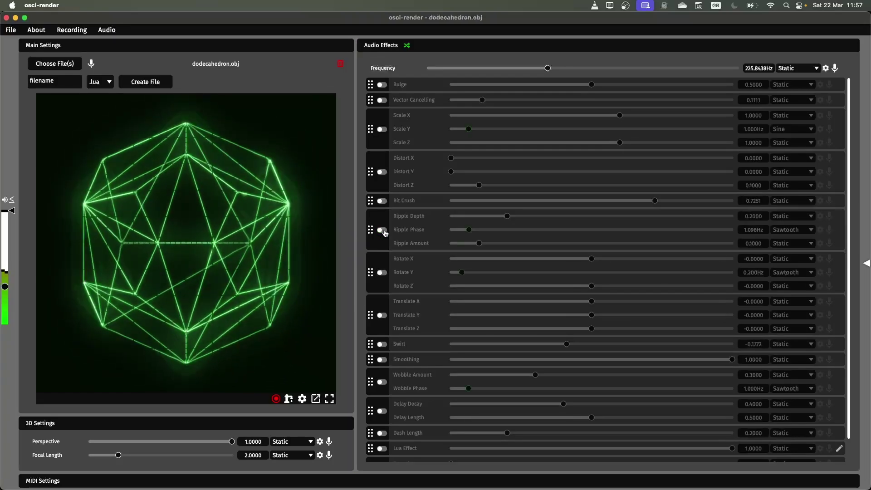
{"action": "left_click", "coordinate": [383, 273]}
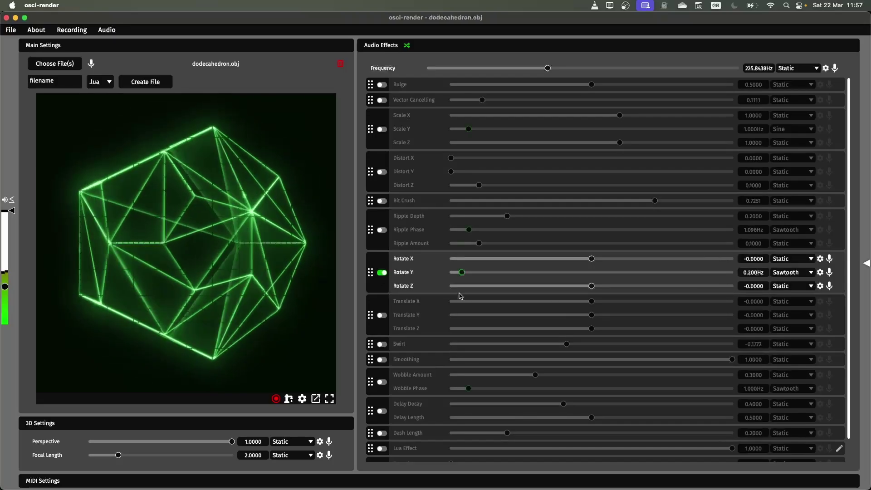
{"action": "left_click_drag", "start_coordinate": [592, 286], "coordinate": [625, 259]}
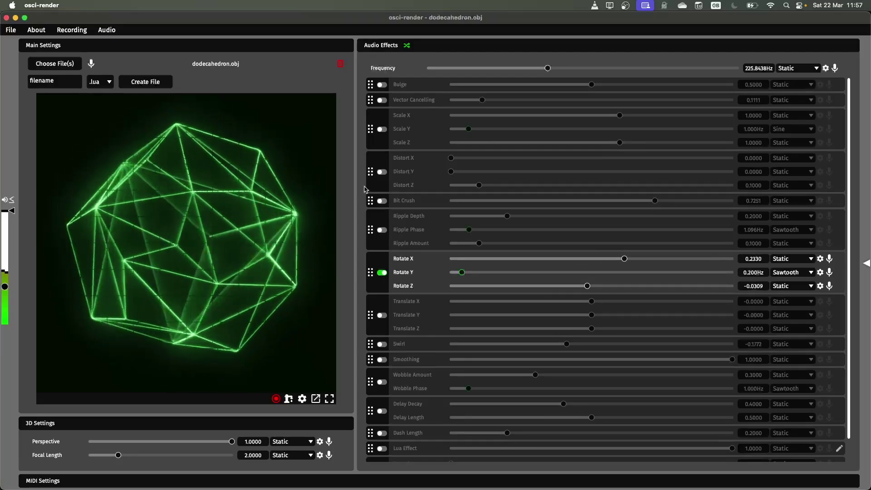
{"action": "left_click", "coordinate": [382, 201]}
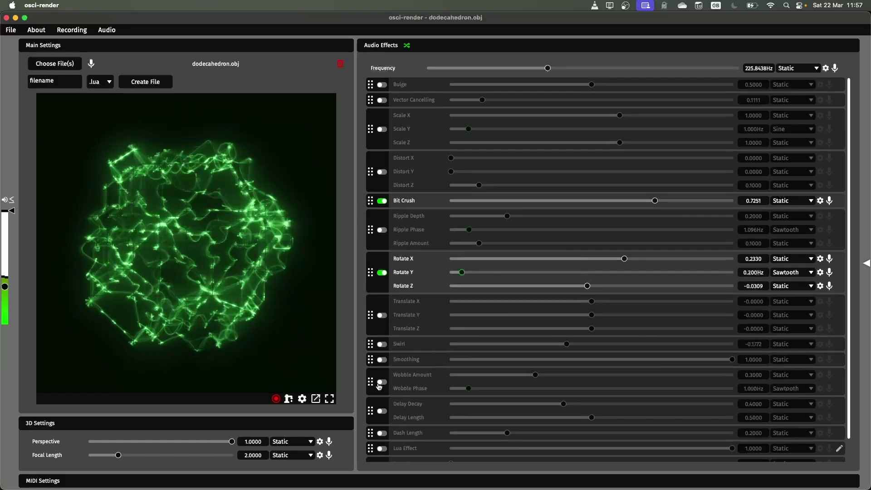
{"action": "left_click", "coordinate": [382, 201]}
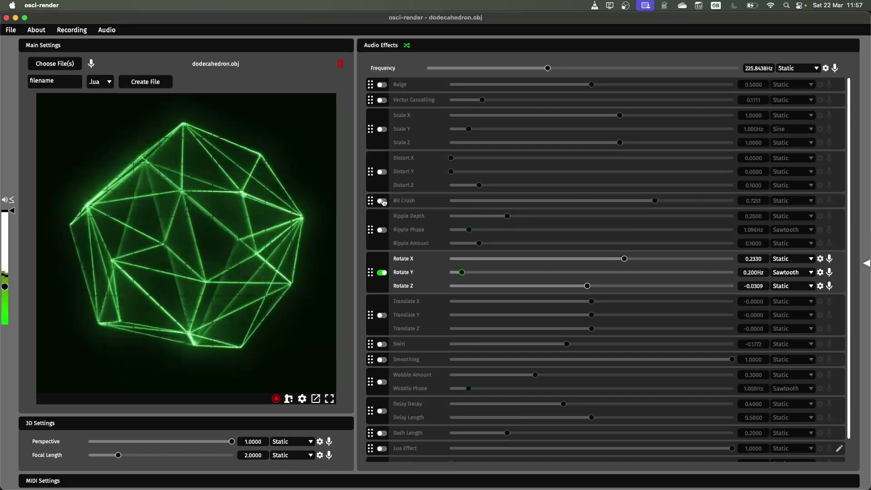
{"action": "left_click", "coordinate": [381, 272]}
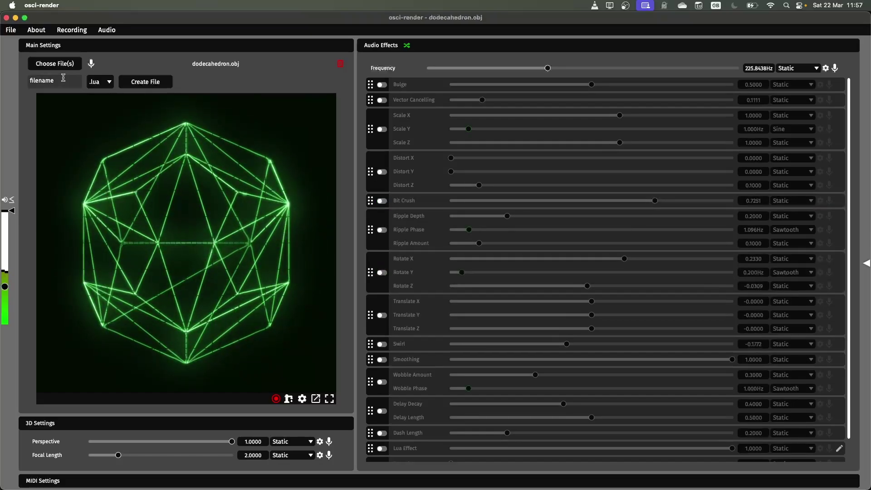
Step: Close the dodecahedron and open copyright.svg and osci-render.png together
{"action": "left_click", "coordinate": [341, 64]}
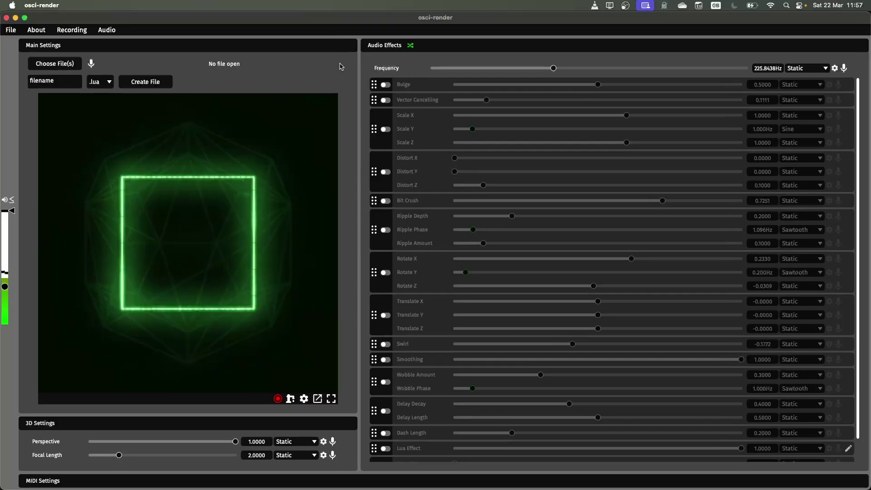
{"action": "left_click", "coordinate": [55, 64]}
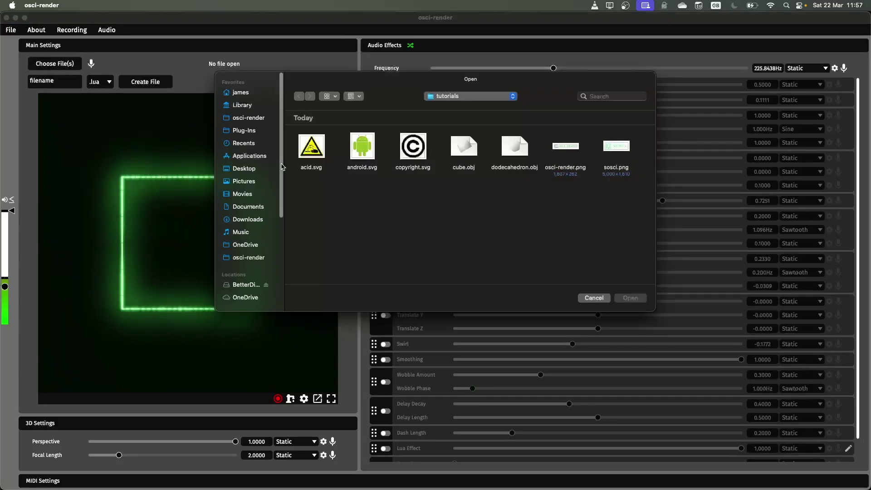
{"action": "left_click", "coordinate": [414, 146]}
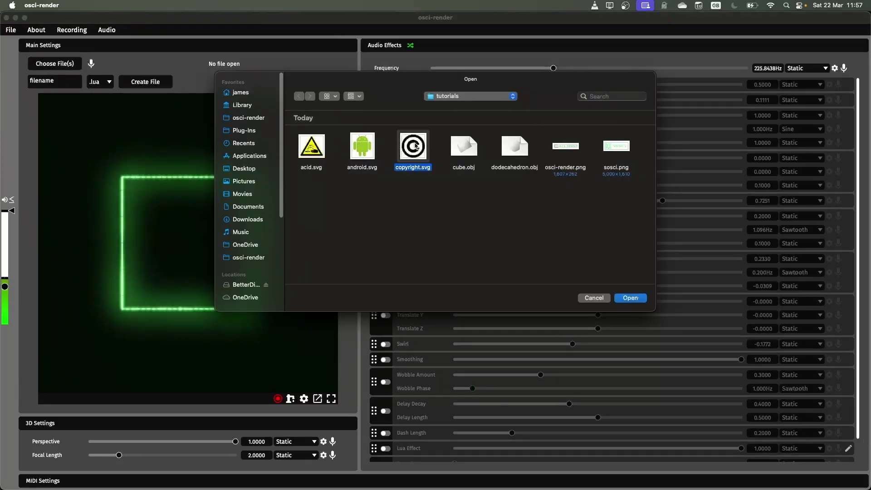
{"action": "left_click", "coordinate": [567, 144], "text": "super"}
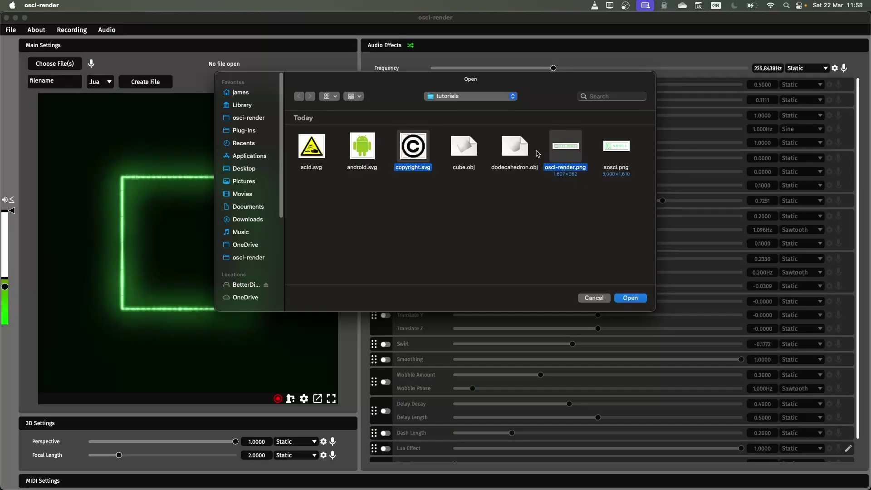
{"action": "left_click", "coordinate": [639, 299]}
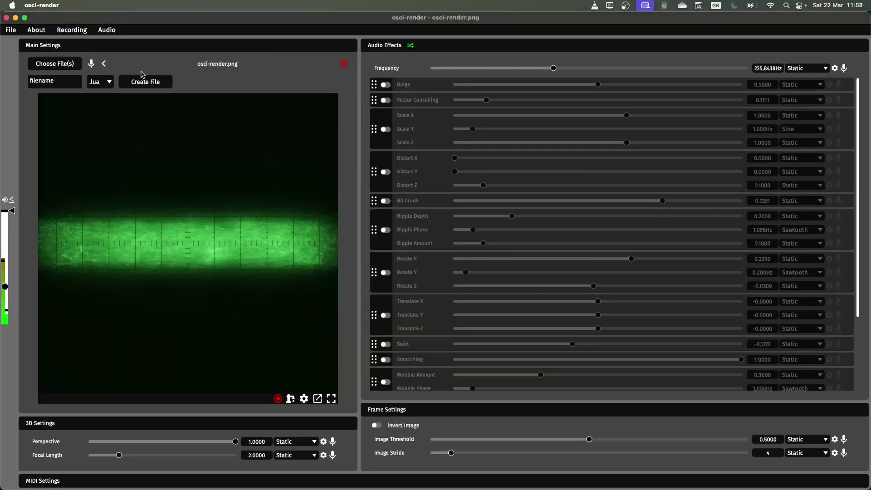
Step: Switch between the loaded files, ending on copyright.svg
{"action": "left_click", "coordinate": [104, 65]}
{"action": "left_click", "coordinate": [327, 63]}
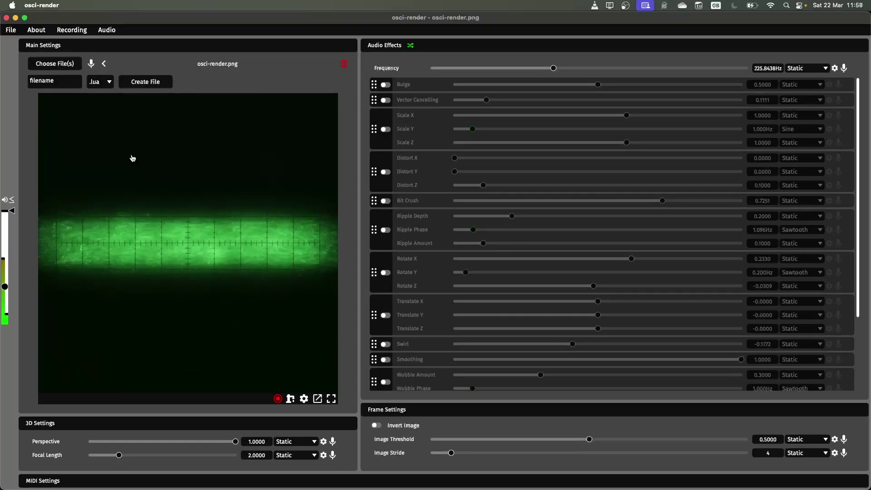
{"action": "left_click", "coordinate": [104, 64]}
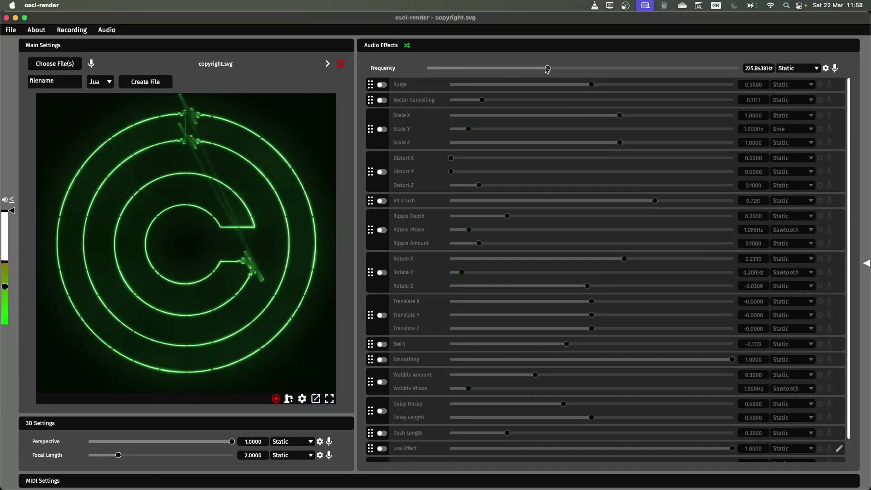
Step: Lower the frequency to 75.8091 Hz, try Ripple, and set Bit Crush to 0.4789 before disabling it
{"action": "mouse_move", "coordinate": [547, 68]}
{"action": "left_mouse_down"}
{"action": "mouse_move", "coordinate": [489, 69]}
{"action": "mouse_move", "coordinate": [656, 68]}
{"action": "mouse_move", "coordinate": [473, 70]}
{"action": "mouse_move", "coordinate": [464, 86]}
{"action": "mouse_move", "coordinate": [511, 81]}
{"action": "left_mouse_up"}
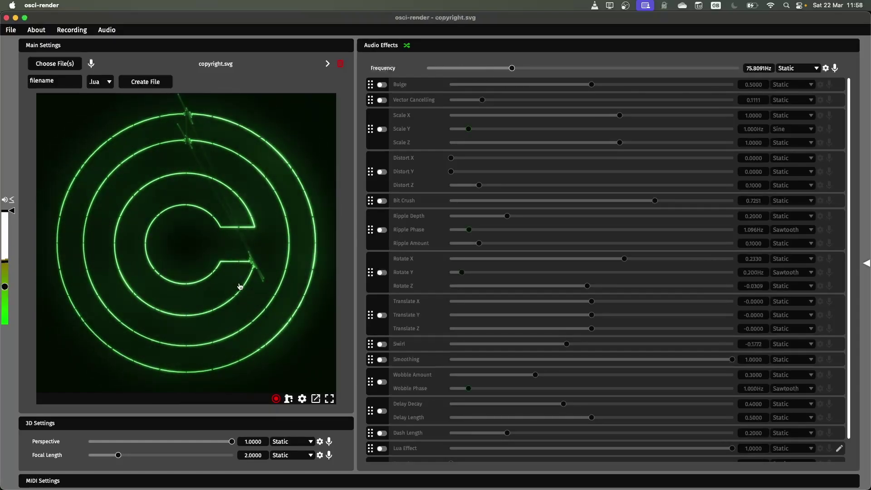
{"action": "left_click", "coordinate": [381, 230]}
{"action": "left_click", "coordinate": [381, 230]}
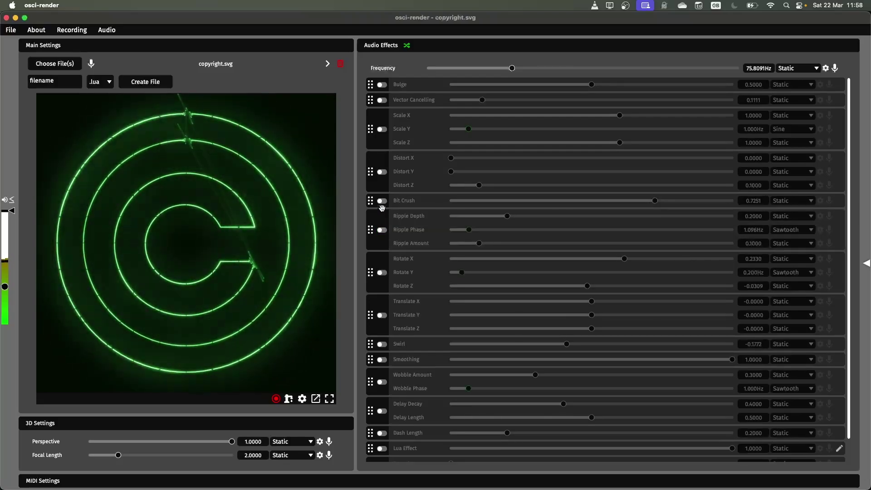
{"action": "left_click", "coordinate": [382, 201]}
{"action": "left_click", "coordinate": [382, 201]}
{"action": "left_click", "coordinate": [382, 201]}
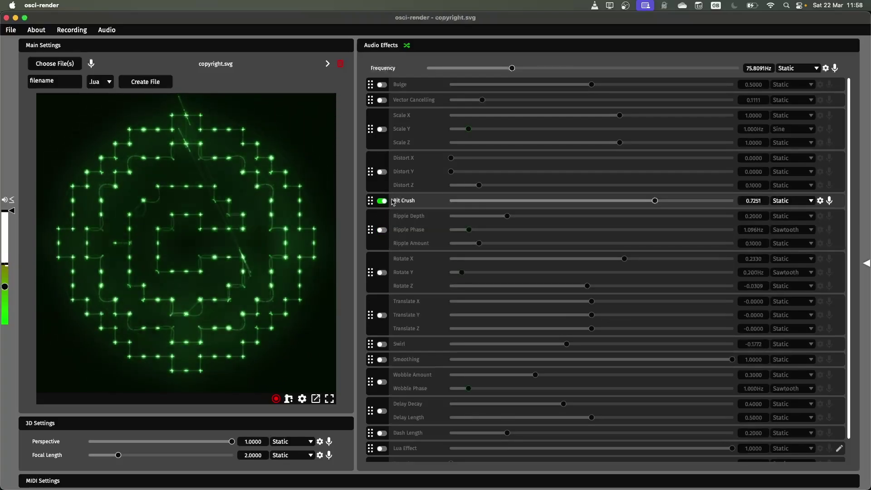
{"action": "left_click_drag", "start_coordinate": [499, 201], "coordinate": [586, 200]}
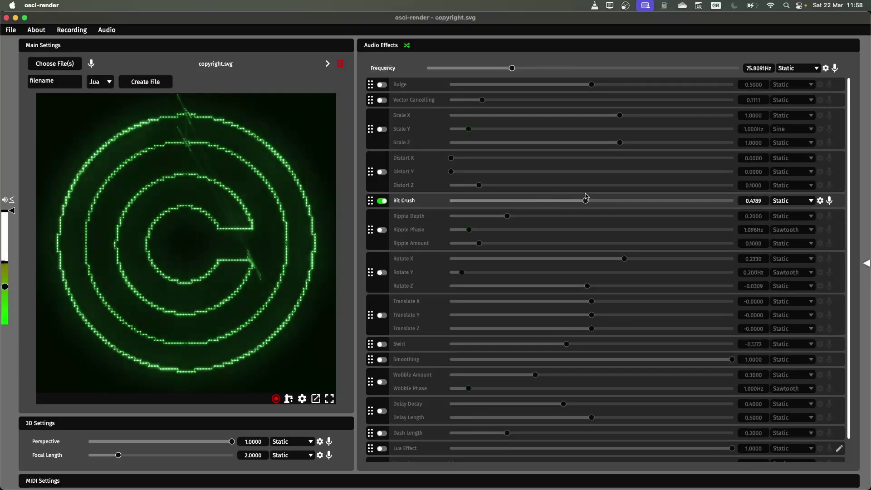
{"action": "left_click", "coordinate": [382, 201]}
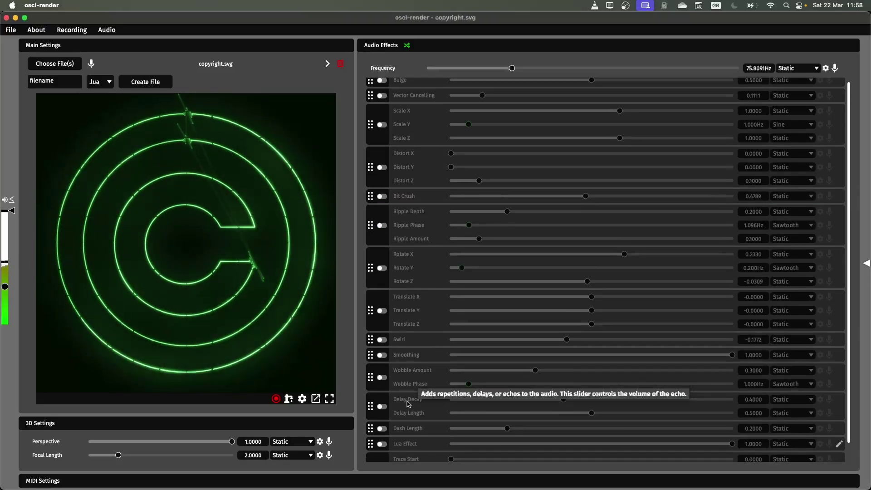
Step: Toggle the Wobble and Dash effects on and off again
{"action": "scroll", "coordinate": [381, 388], "scroll_direction": "down", "scroll_amount": 2}
{"action": "left_click", "coordinate": [382, 358]}
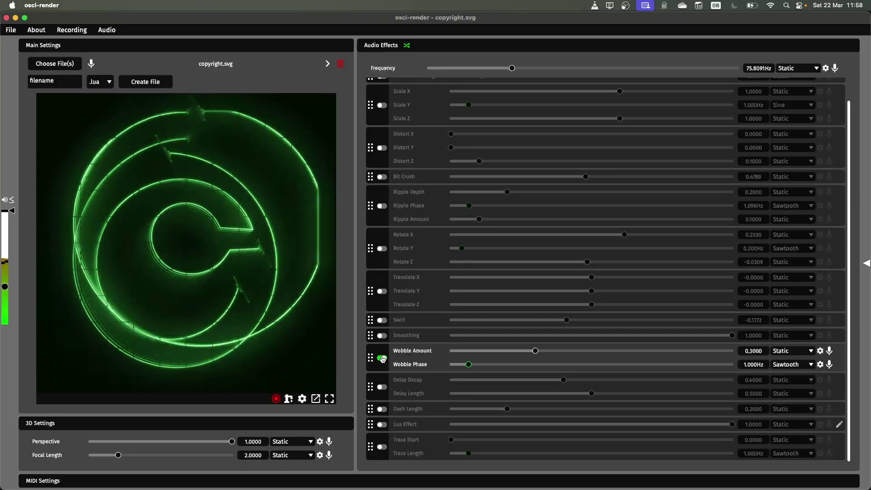
{"action": "left_click", "coordinate": [382, 359]}
{"action": "left_click", "coordinate": [382, 409]}
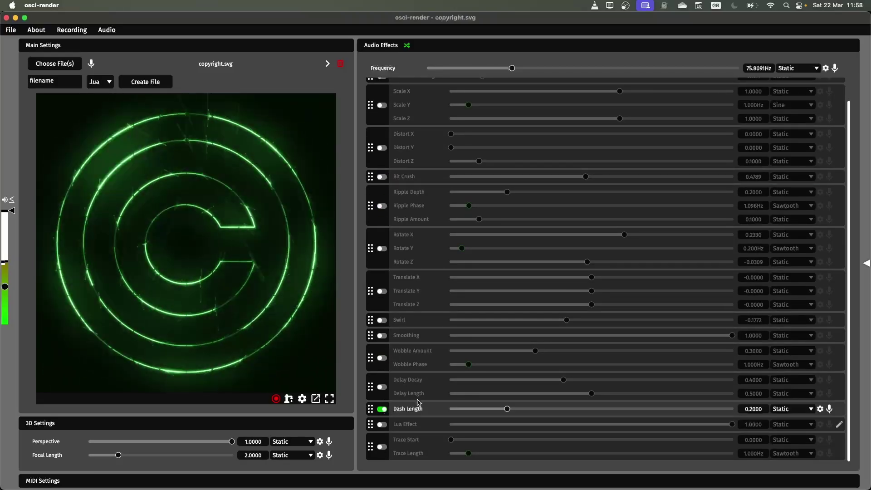
{"action": "left_click", "coordinate": [383, 410]}
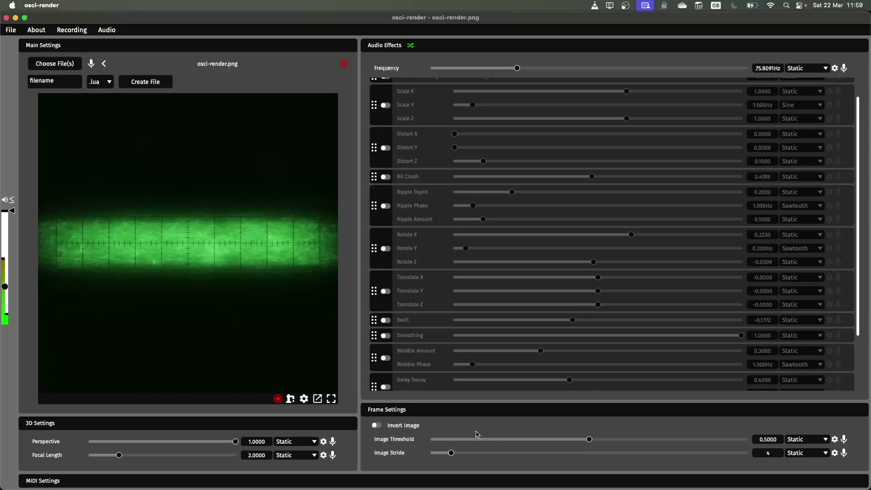
Step: Try Image Stride values, then lower Image Threshold to 0.1086 to reveal the 'osci-render' lettering
{"action": "mouse_move", "coordinate": [452, 453]}
{"action": "left_mouse_down"}
{"action": "mouse_move", "coordinate": [641, 452]}
{"action": "mouse_move", "coordinate": [419, 451]}
{"action": "mouse_move", "coordinate": [451, 453]}
{"action": "left_mouse_up"}
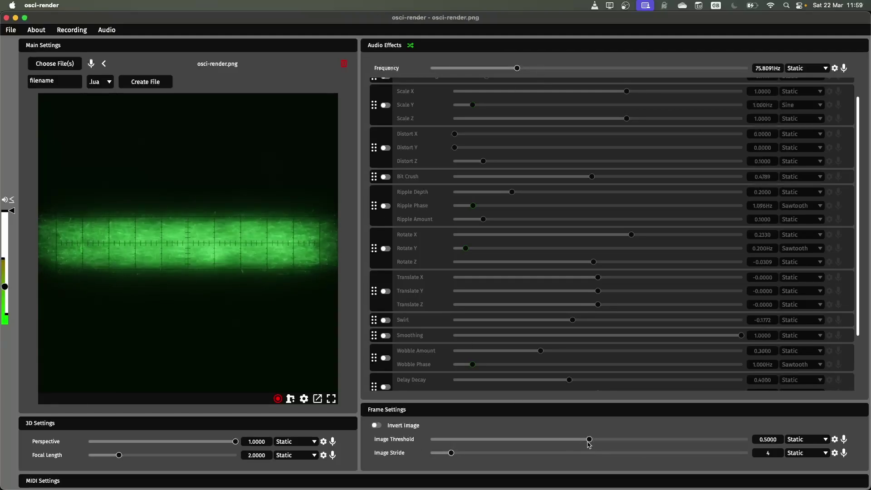
{"action": "left_click_drag", "start_coordinate": [589, 439], "coordinate": [501, 439]}
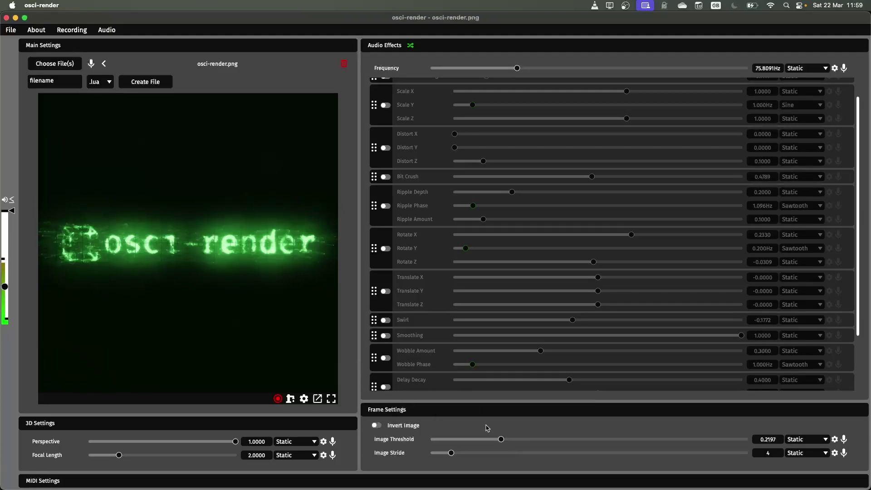
{"action": "left_click_drag", "start_coordinate": [502, 441], "coordinate": [480, 443]}
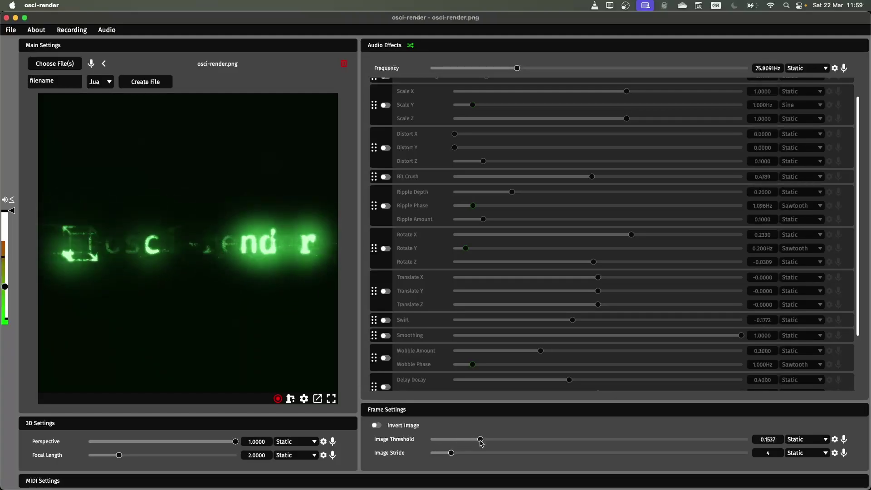
{"action": "left_click_drag", "start_coordinate": [481, 443], "coordinate": [445, 431]}
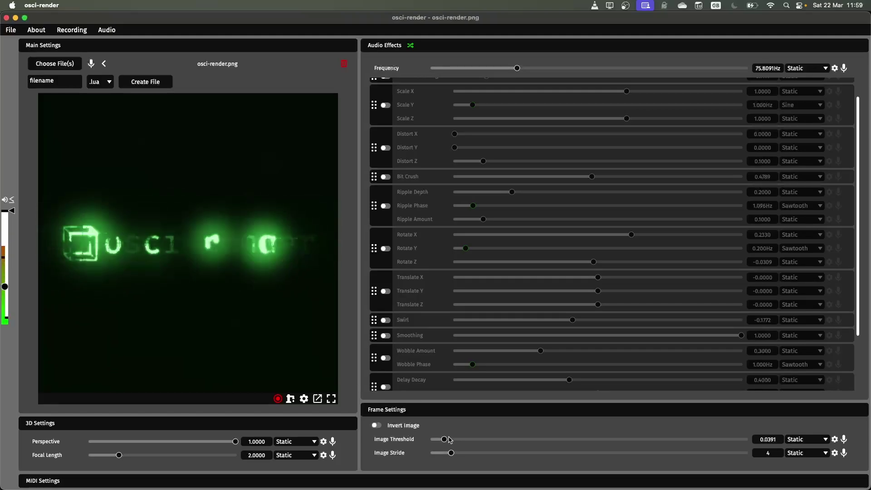
{"action": "mouse_move", "coordinate": [450, 438]}
{"action": "left_mouse_down"}
{"action": "mouse_move", "coordinate": [474, 441]}
{"action": "mouse_move", "coordinate": [466, 441]}
{"action": "left_mouse_up"}
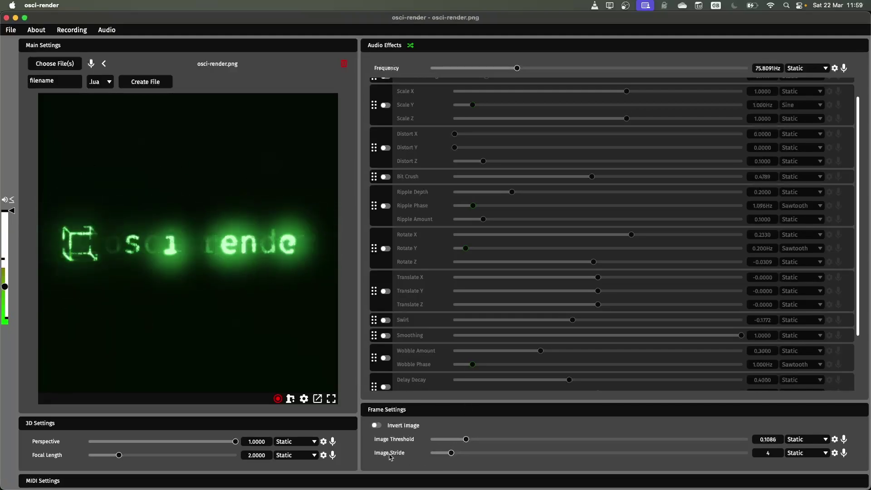
Step: Raise Image Stride to 10 and briefly toggle the Wobble effect on and off
{"action": "left_click_drag", "start_coordinate": [451, 455], "coordinate": [490, 457]}
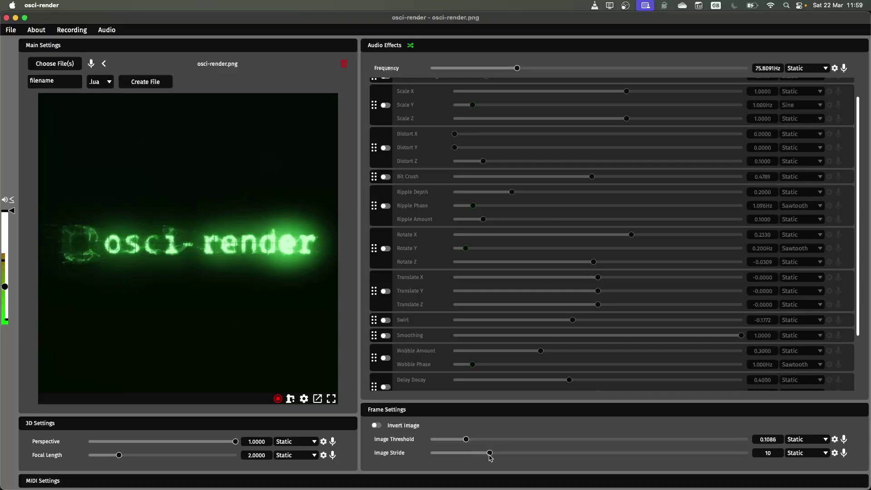
{"action": "left_click", "coordinate": [386, 359]}
{"action": "left_click", "coordinate": [386, 358]}
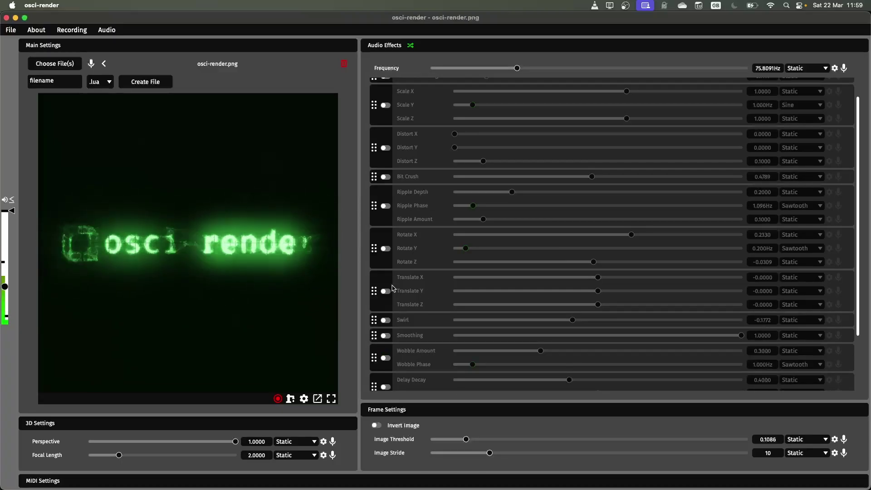
Step: Set Rotate X to 0.0673, leaving Rotate and Ripple switched off
{"action": "left_click", "coordinate": [385, 248]}
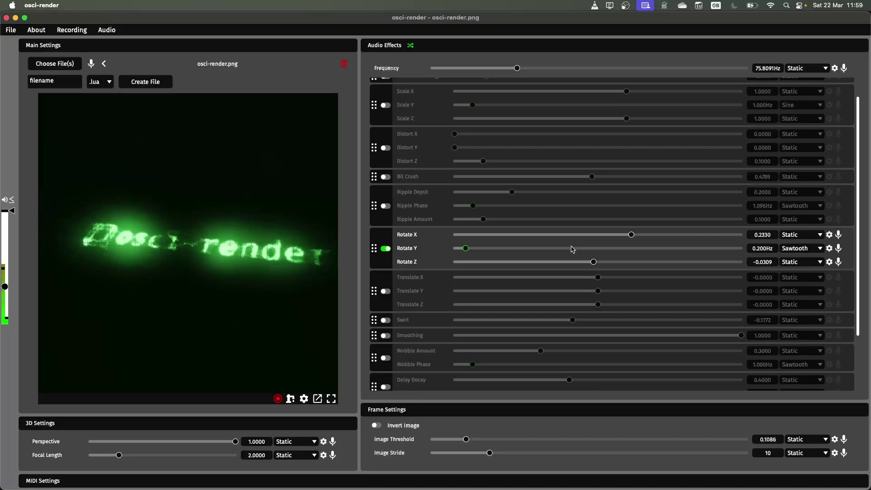
{"action": "left_click_drag", "start_coordinate": [630, 235], "coordinate": [607, 235]}
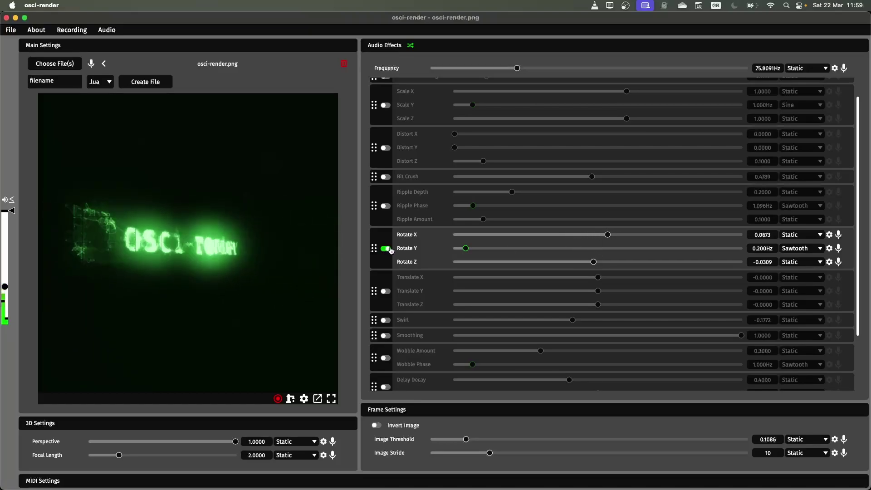
{"action": "left_click", "coordinate": [388, 248]}
{"action": "left_click", "coordinate": [387, 206]}
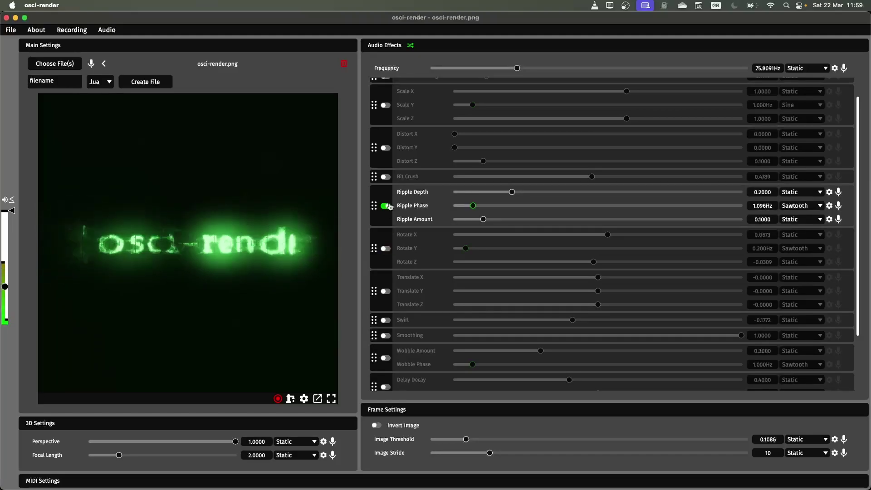
{"action": "left_click", "coordinate": [388, 206]}
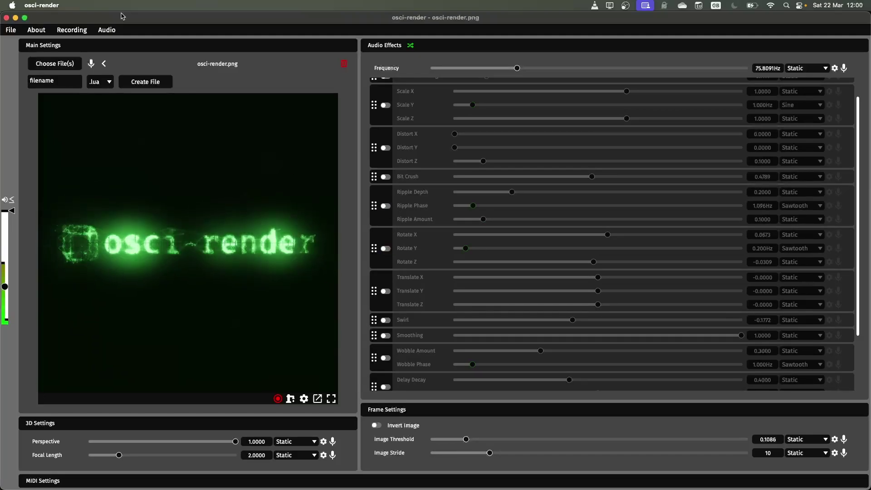